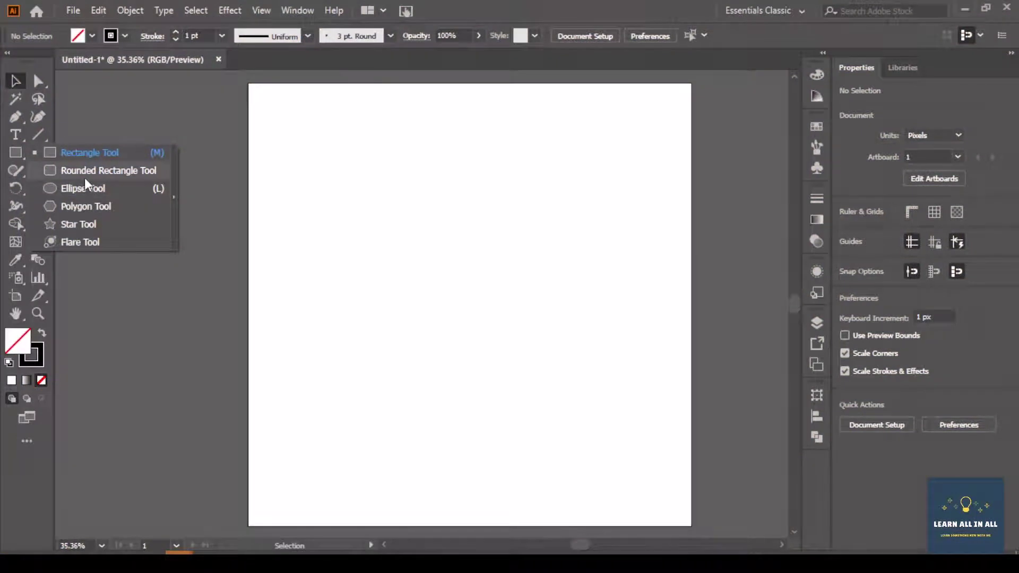
Step: Draw a circle about 104 px wide in the upper part of the artboard and make a copy rotated 45° clockwise about a point below it
left_click(85, 186)
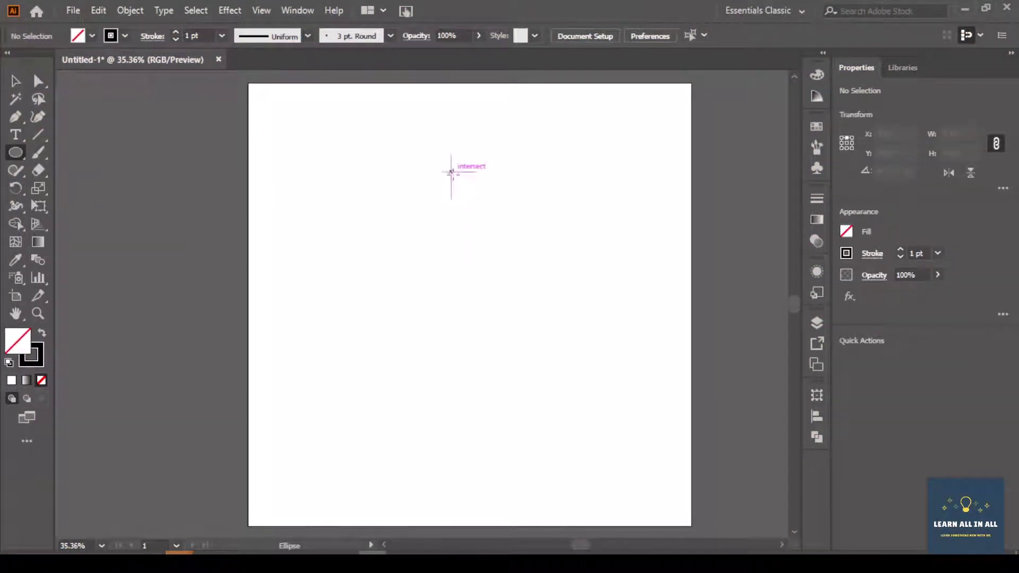
left_click_drag(451, 171, 472, 193)
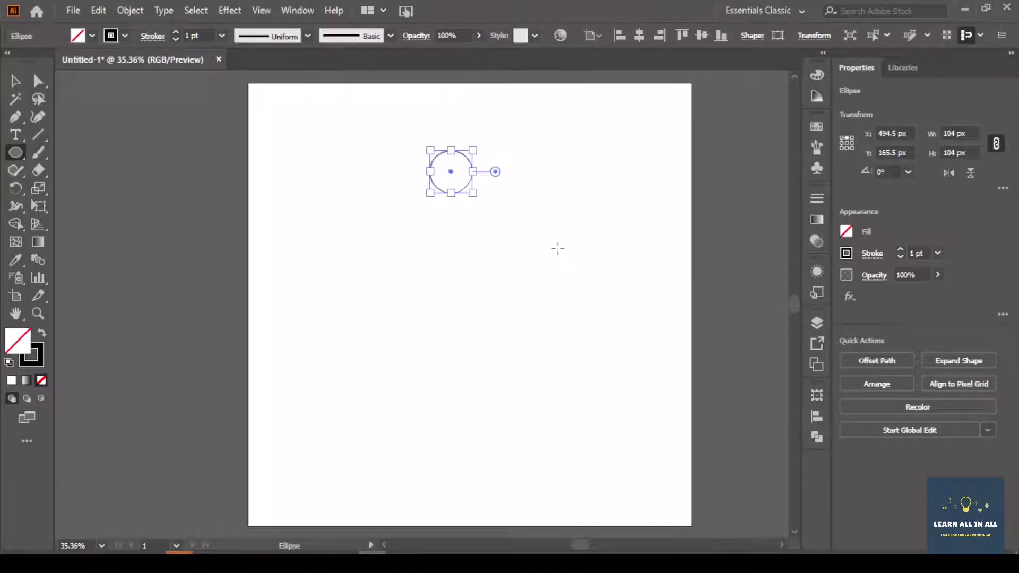
left_click(14, 187)
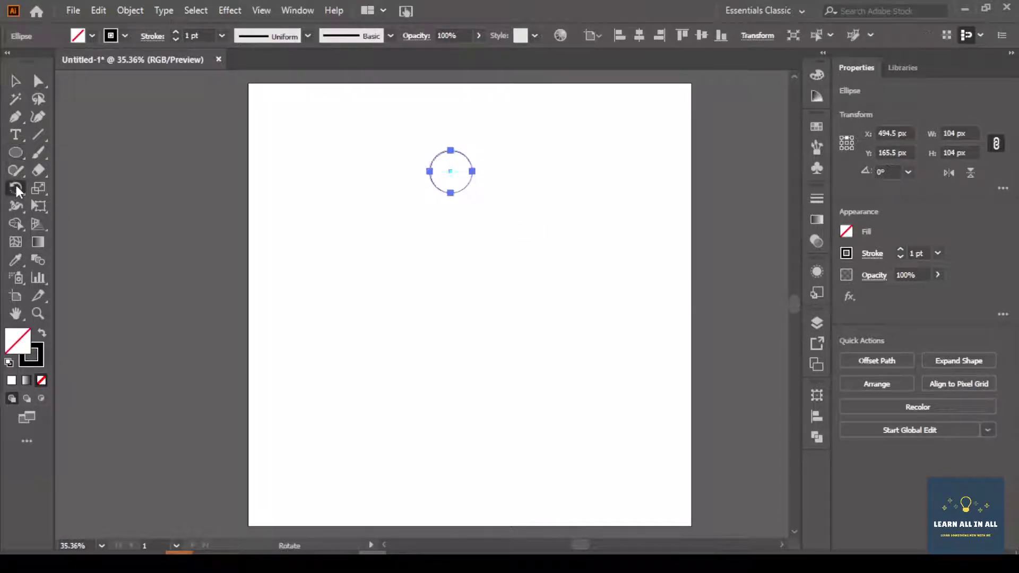
left_click(16, 186)
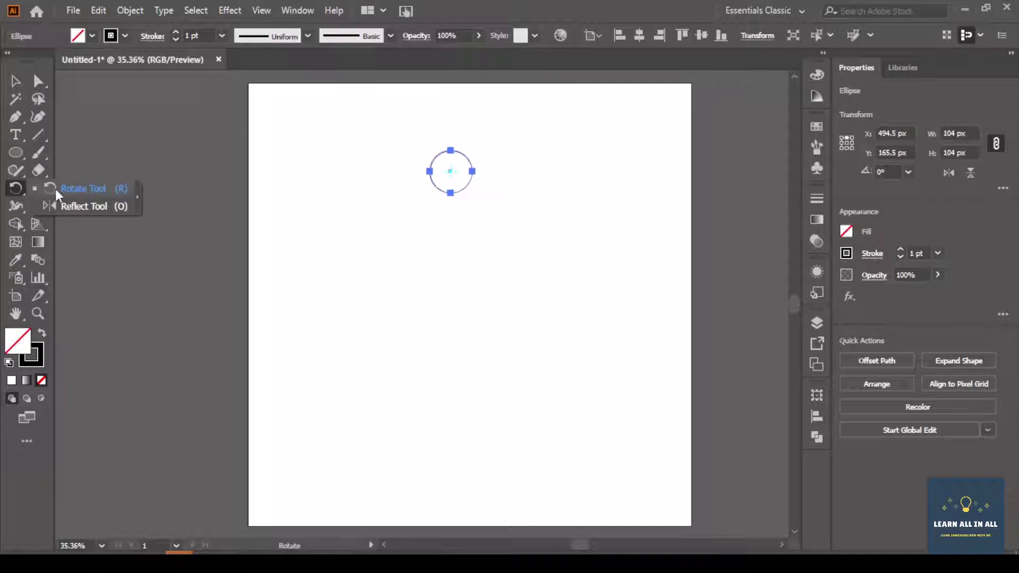
left_click(101, 189)
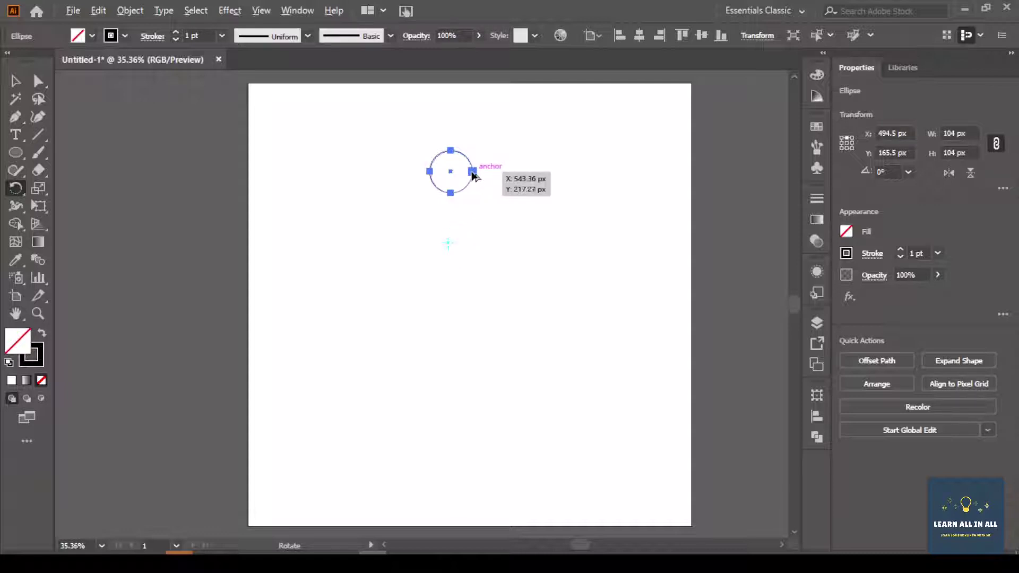
left_click_drag(473, 175, 490, 213)
Step: Repeat the rotated-copy transformation until eight circles form a complete ring, and deselect
left_click(15, 81)
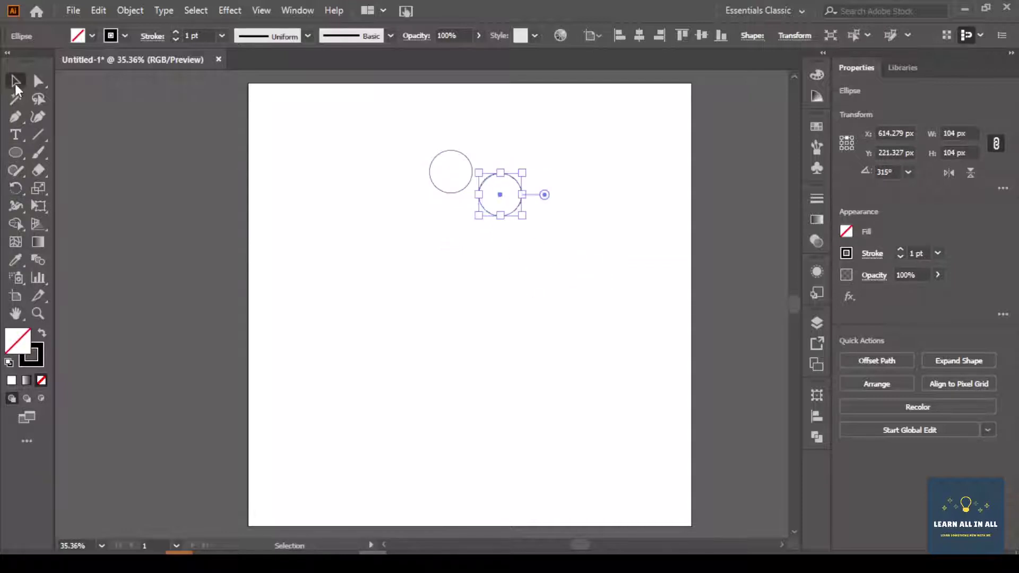
key("ctrl")
key("ctrl+d")
key("ctrl+d")
key("ctrl+d")
key("ctrl+d")
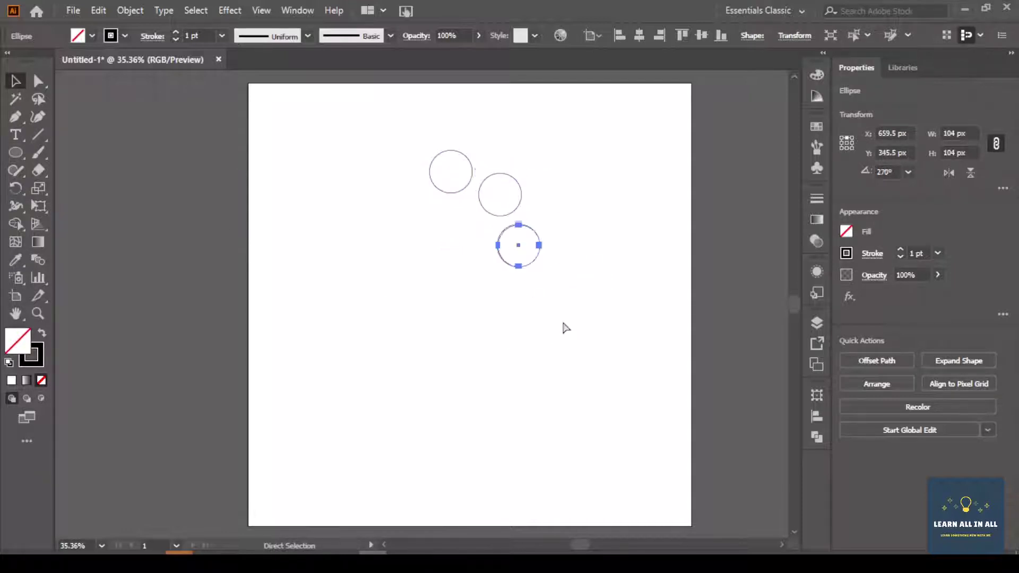
key("ctrl+d")
key("ctrl+d")
key("ctrl+d")
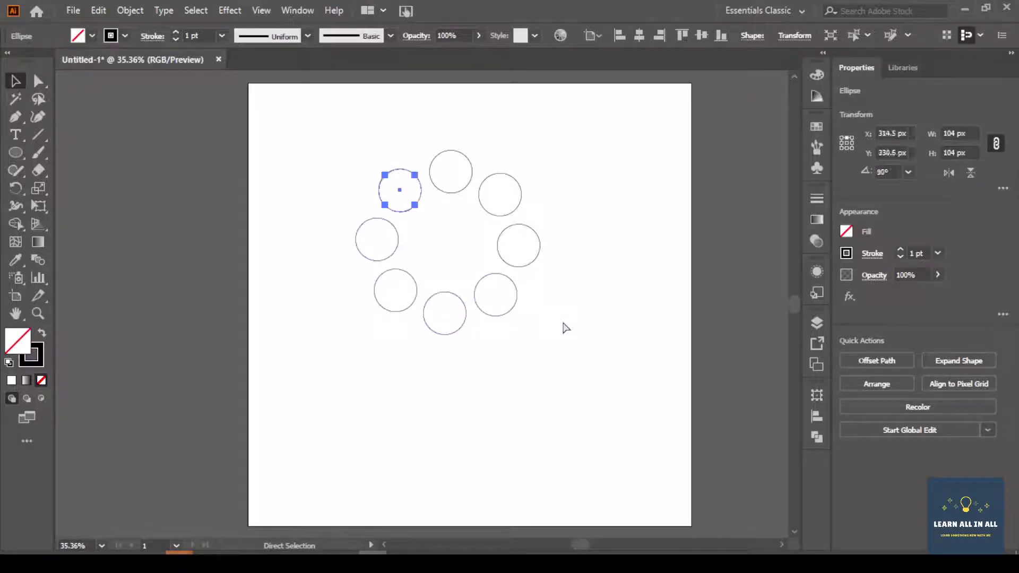
left_click(298, 309)
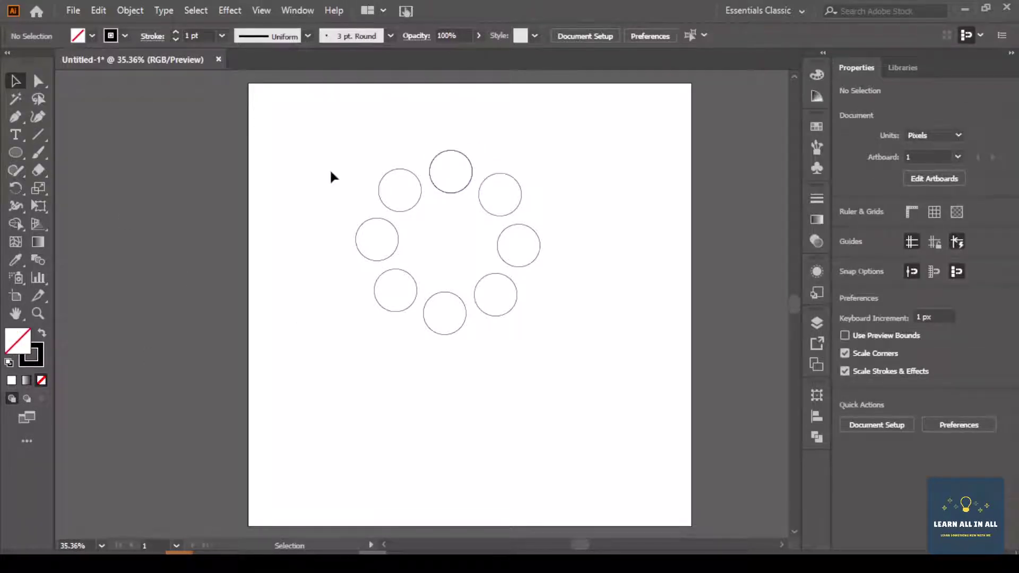
Step: Select all eight circles of the ring and make a blend from them
left_click_drag(331, 171, 619, 435)
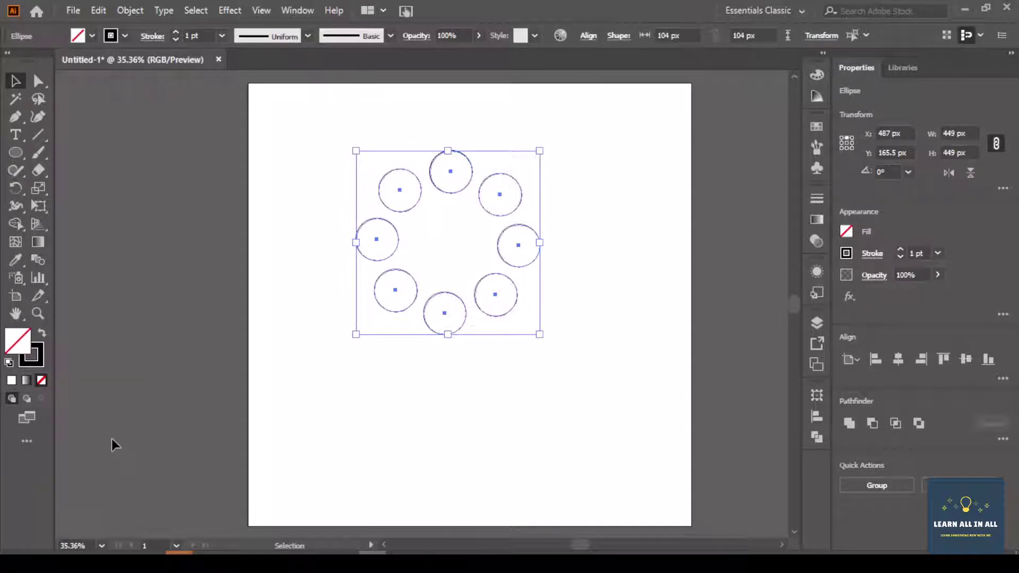
key("ctrl+alt")
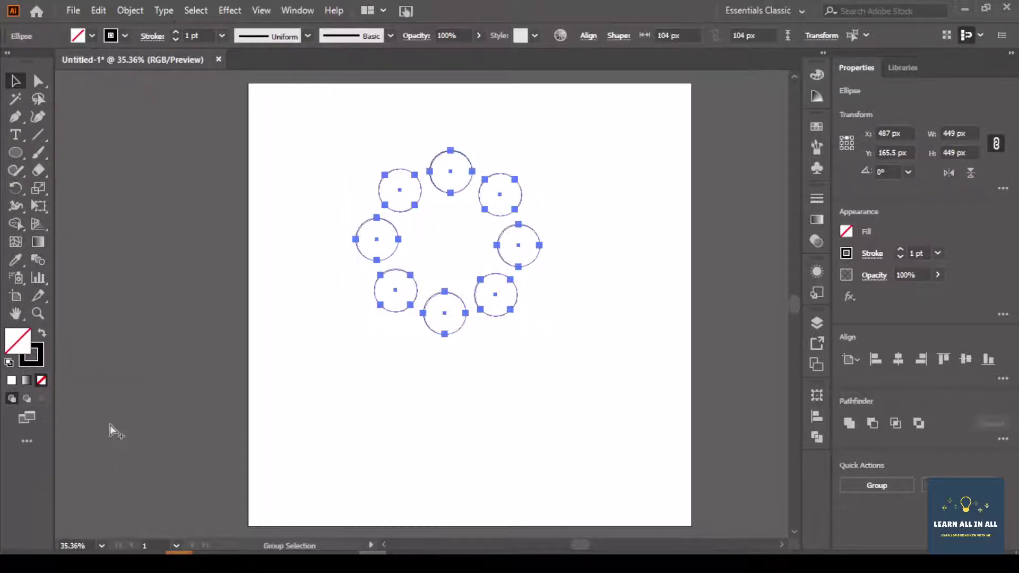
key("ctrl+alt+b")
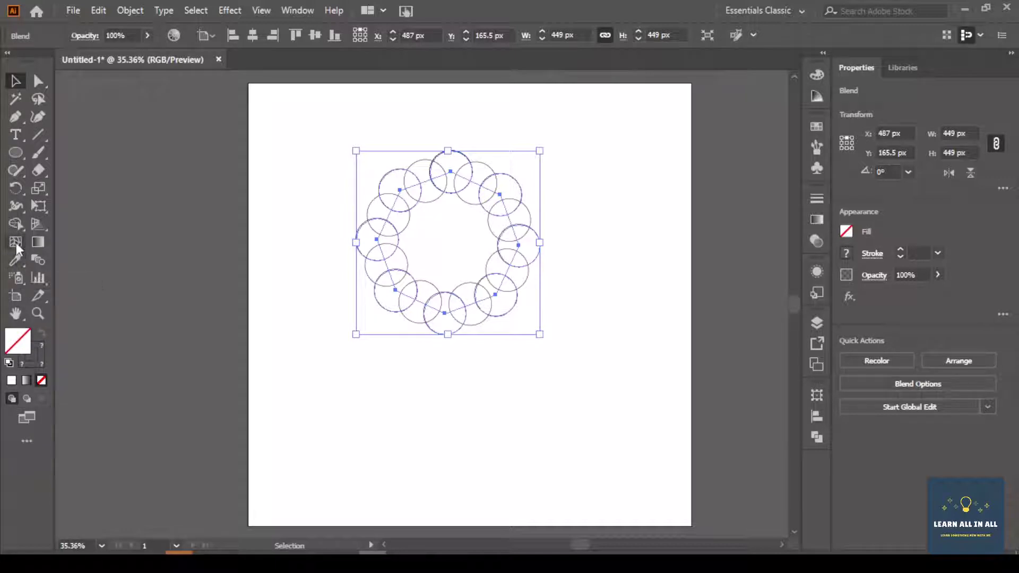
Step: Open the blend options for the circle ring and enable the preview
left_click(39, 260)
double_click(38, 259)
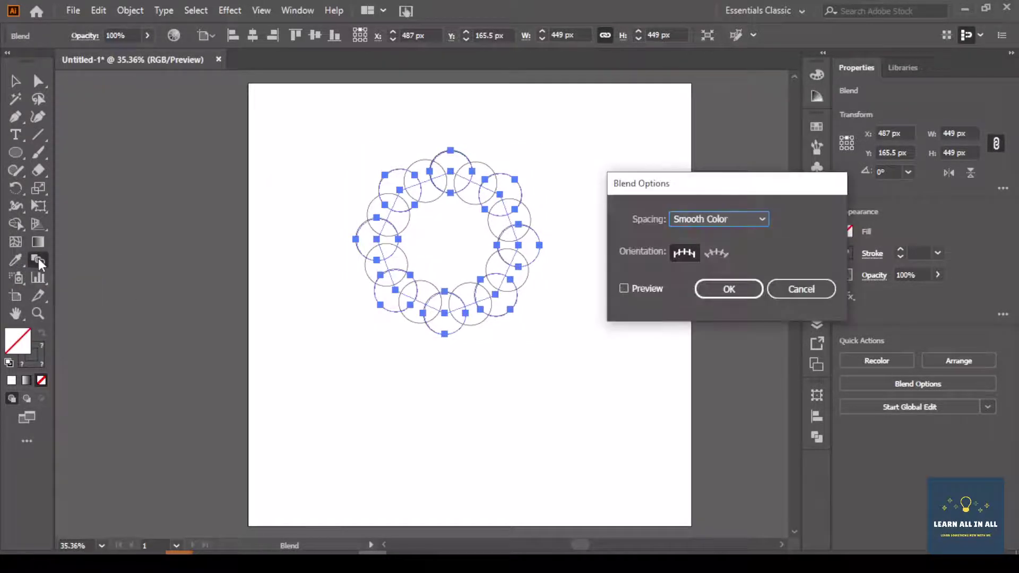
left_click(639, 287)
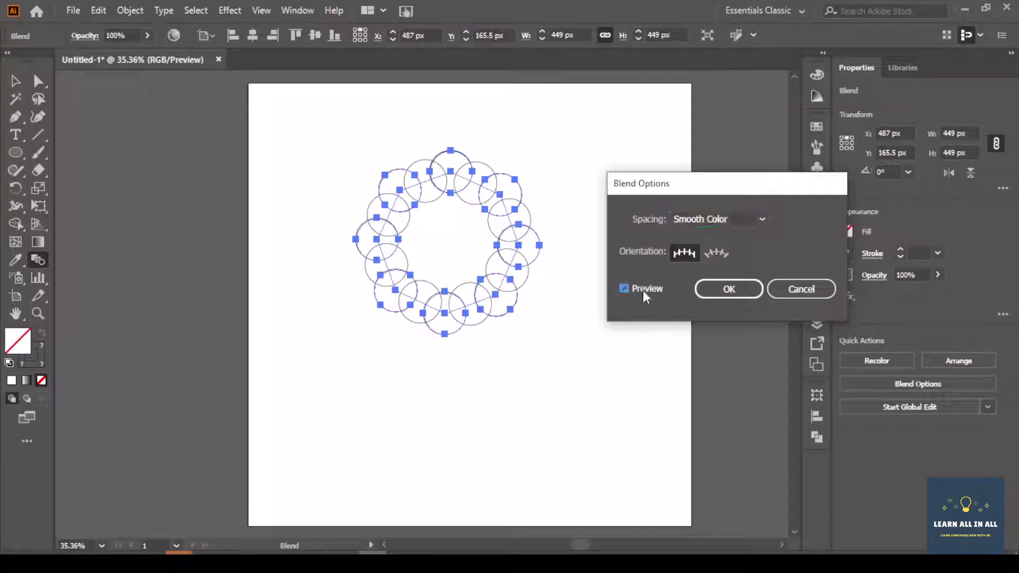
Step: Try Specified Steps spacing for the ring blend, raising the number of steps to 11
left_click(712, 217)
left_click(716, 248)
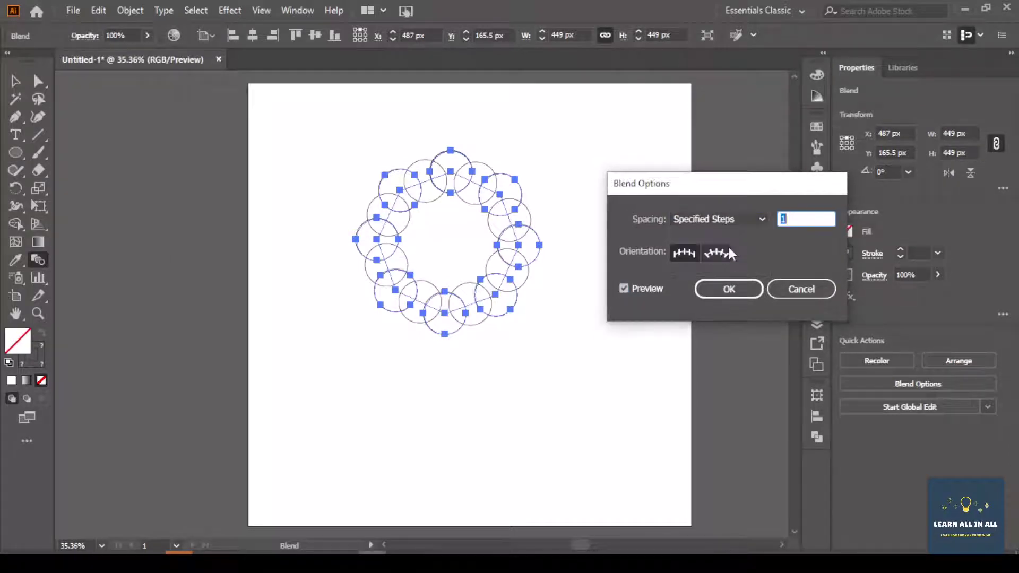
type("7")
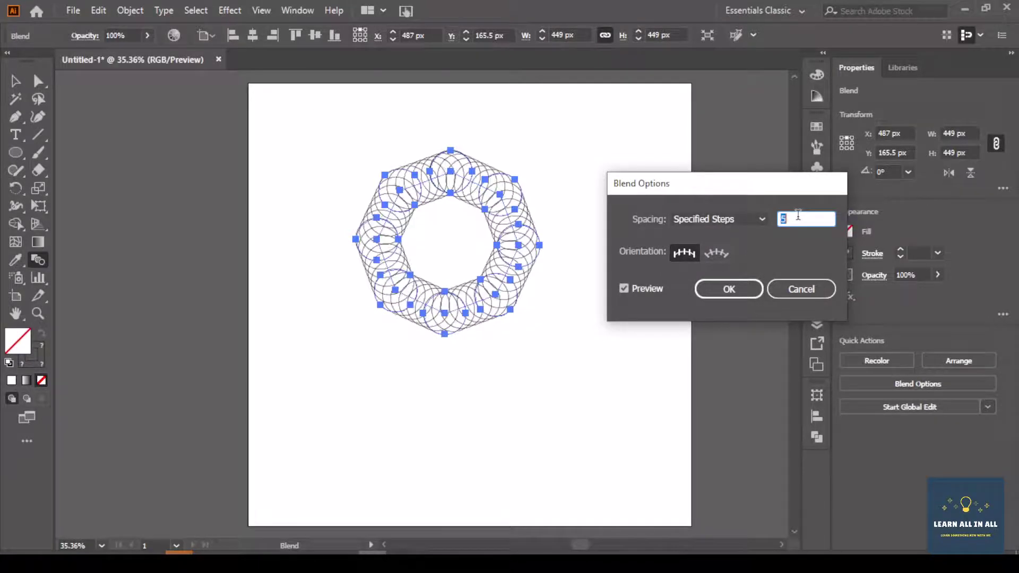
key("Up")
key("Up")
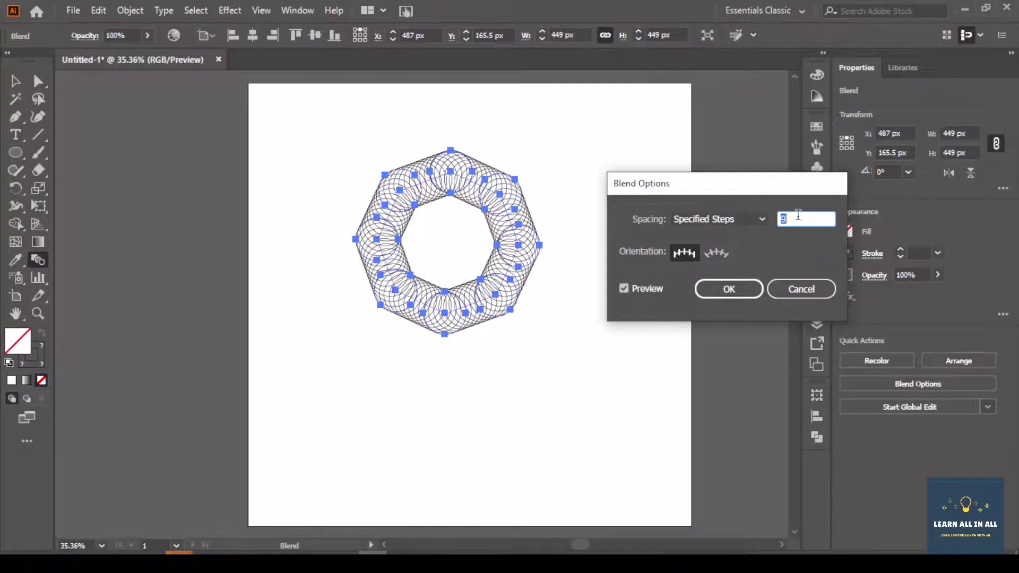
key("Up")
key("Up")
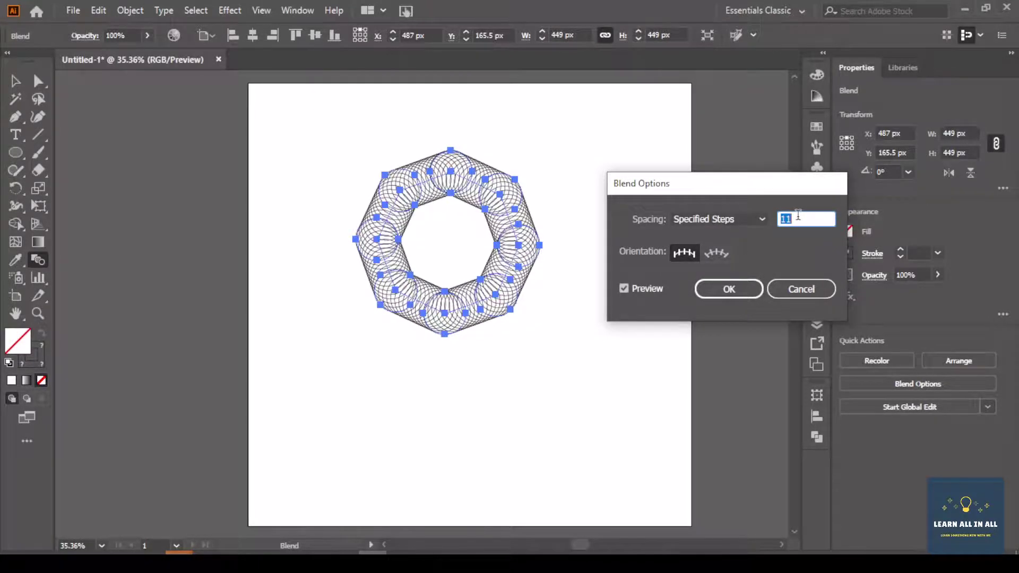
Step: Try the Align to Path orientation for the ring blend, raising the steps to 17 and then lowering them to 12
left_click(717, 253)
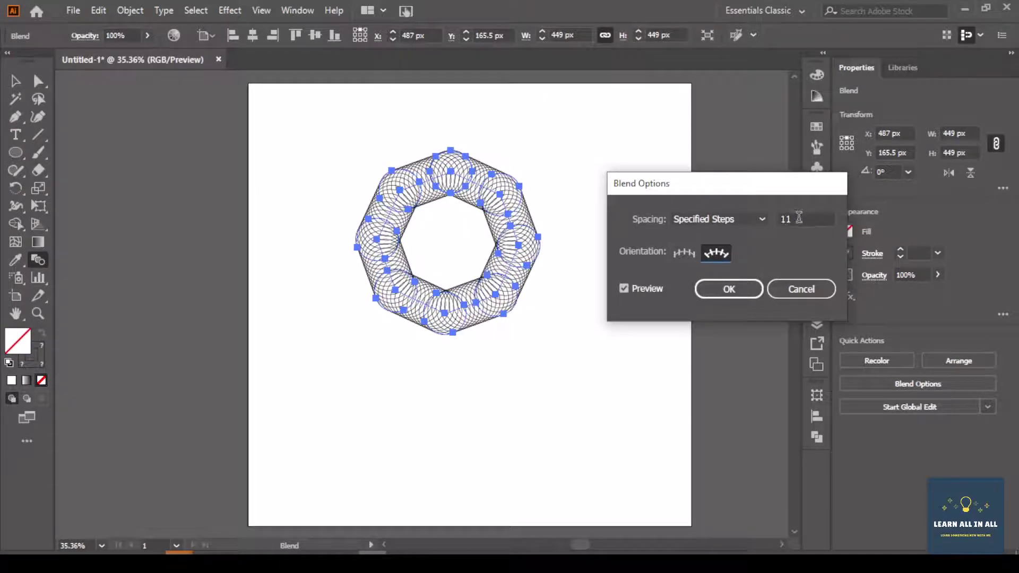
key("Up")
key("Up")
key("Up")
key("Up")
key("Up")
key("Up")
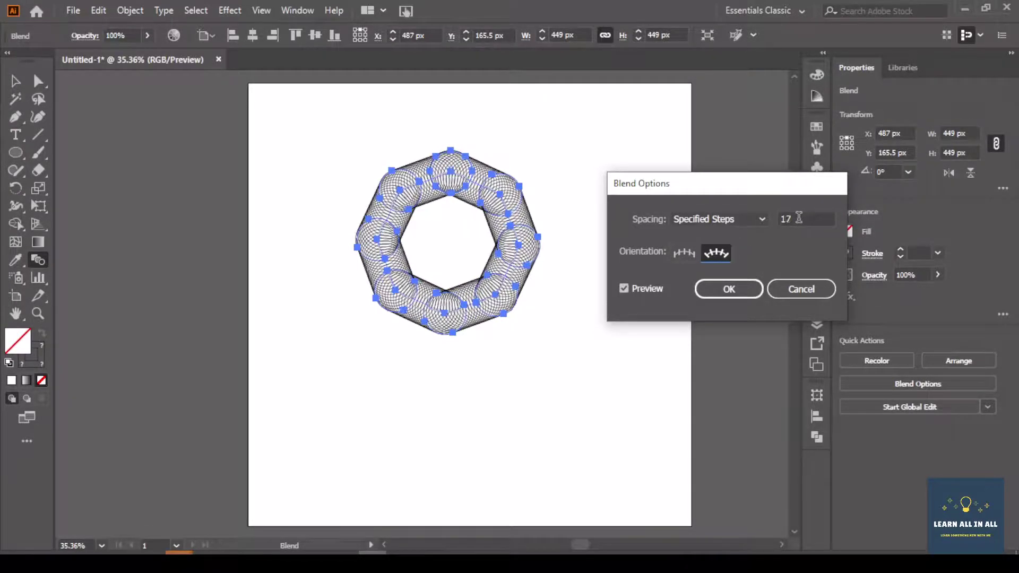
key("Down")
key("Down")
key("Down")
key("Down")
key("Down")
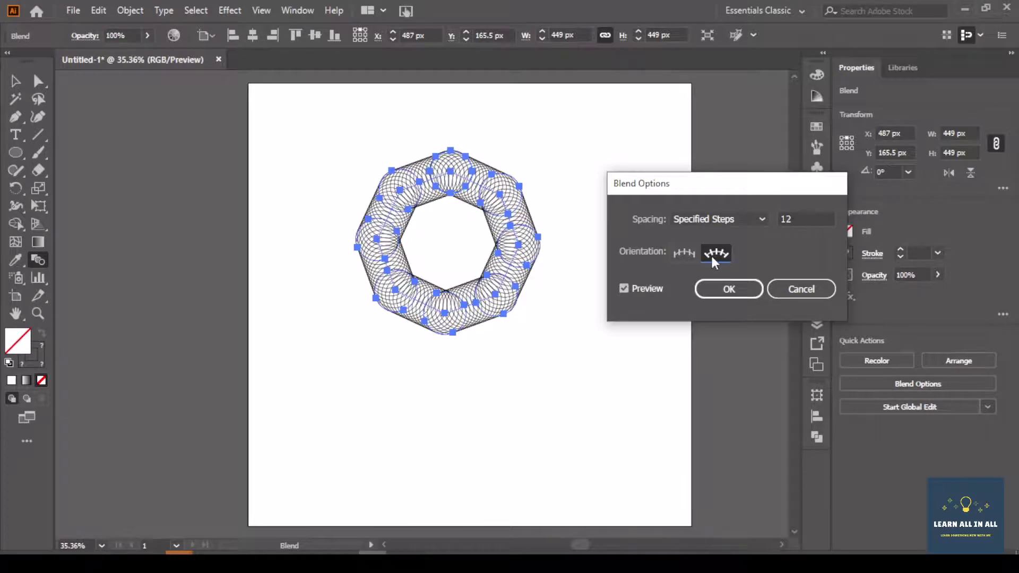
Step: Return the blend orientation to Align to Page and try 14 specified steps
left_click(681, 254)
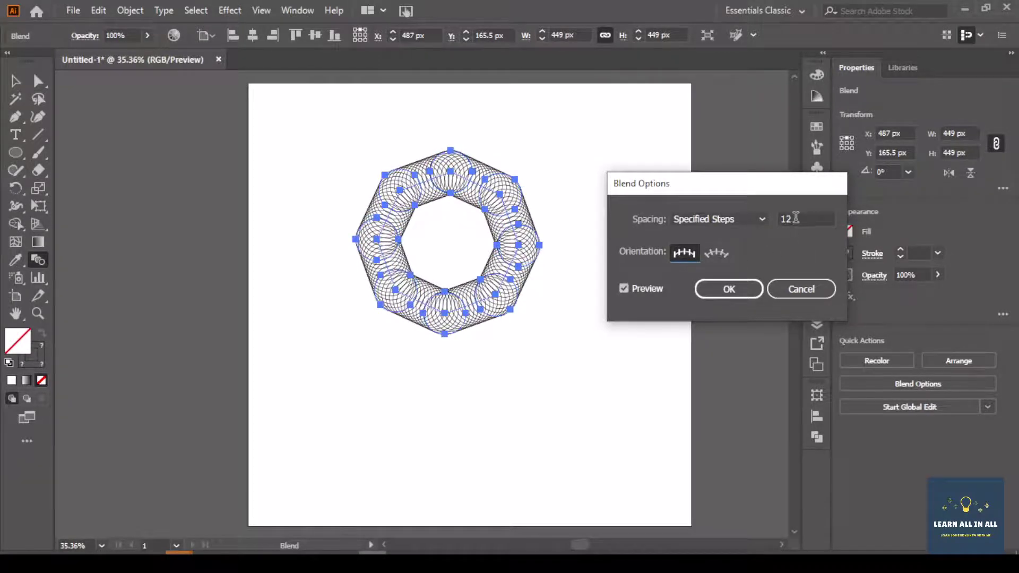
scroll(796, 218, "up", 5)
scroll(797, 217, "down", 5)
scroll(796, 217, "up", 2)
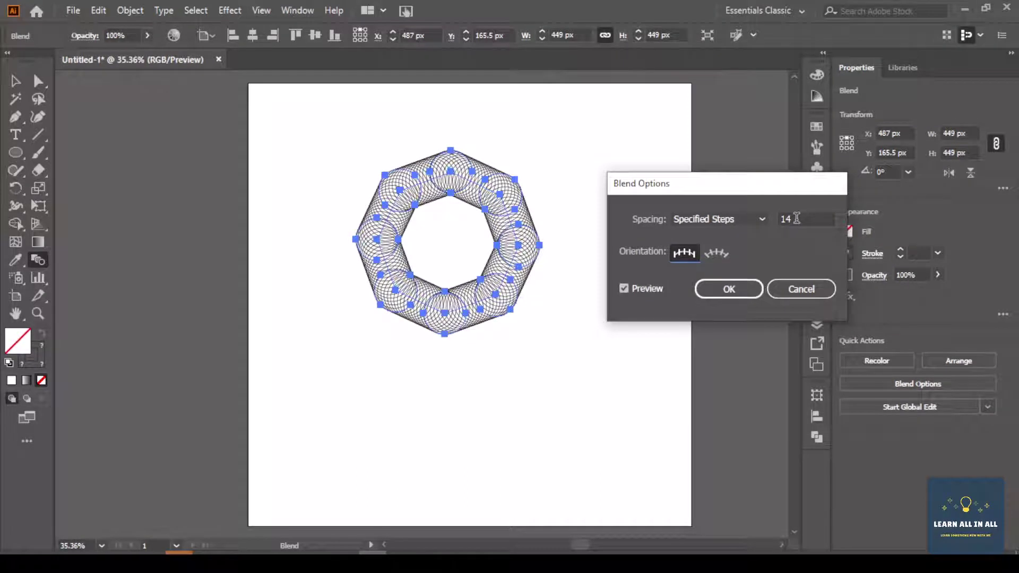
Step: Set the ring blend's spacing to Specified Distance at 8 px and apply the blend options
left_click(699, 219)
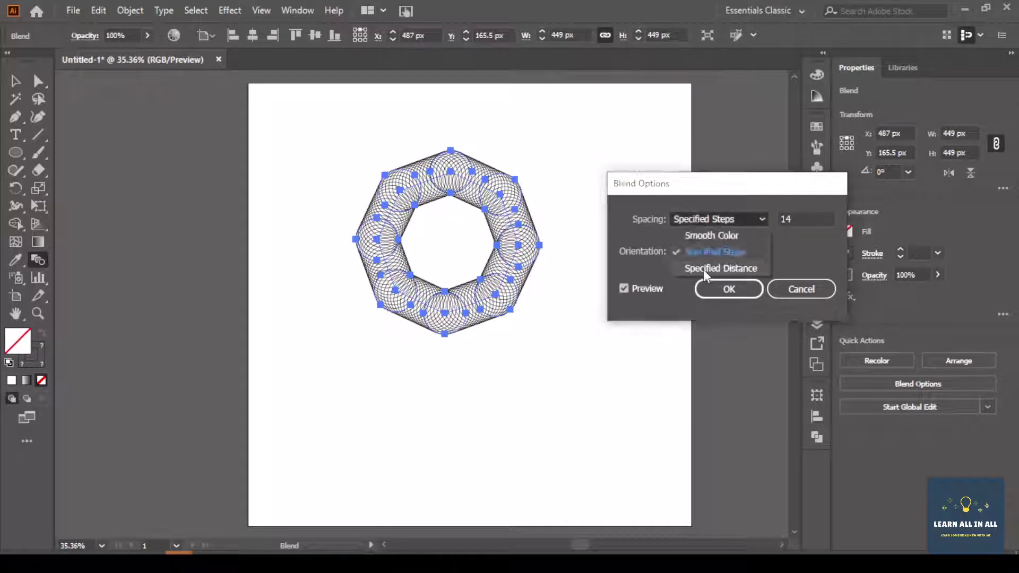
left_click(704, 269)
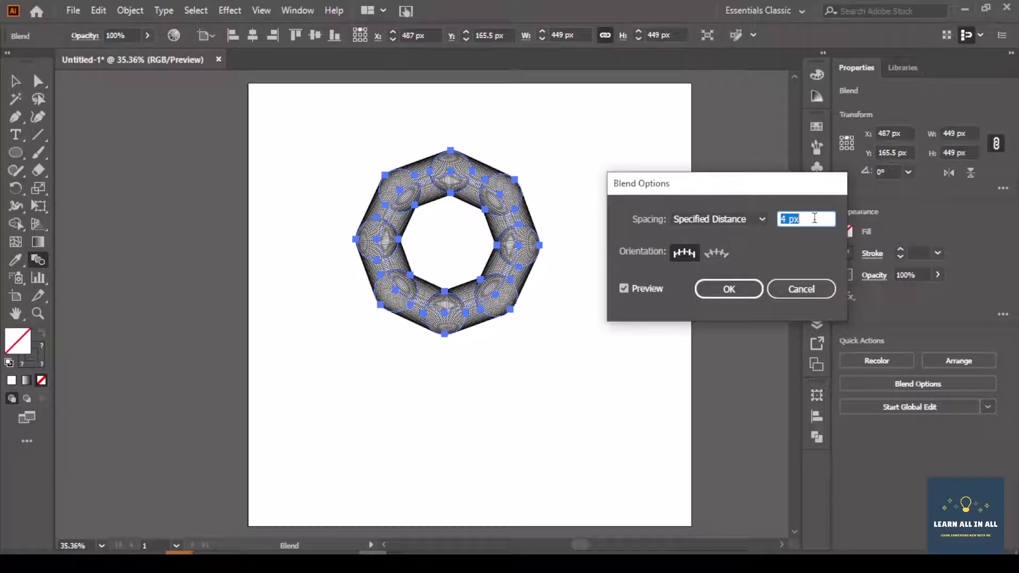
scroll(814, 218, "up", 7)
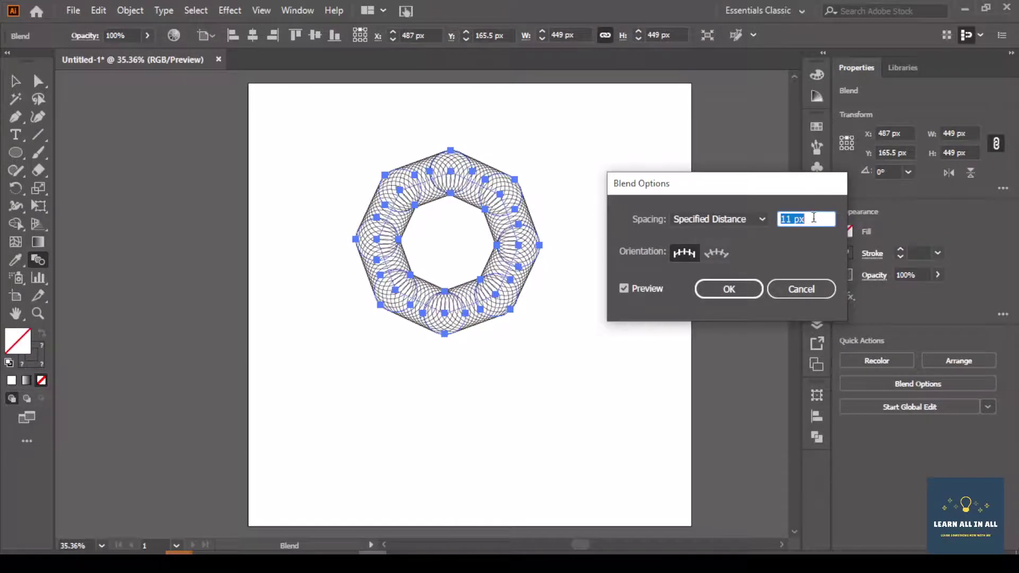
scroll(813, 219, "up", 5)
scroll(814, 218, "up", 4)
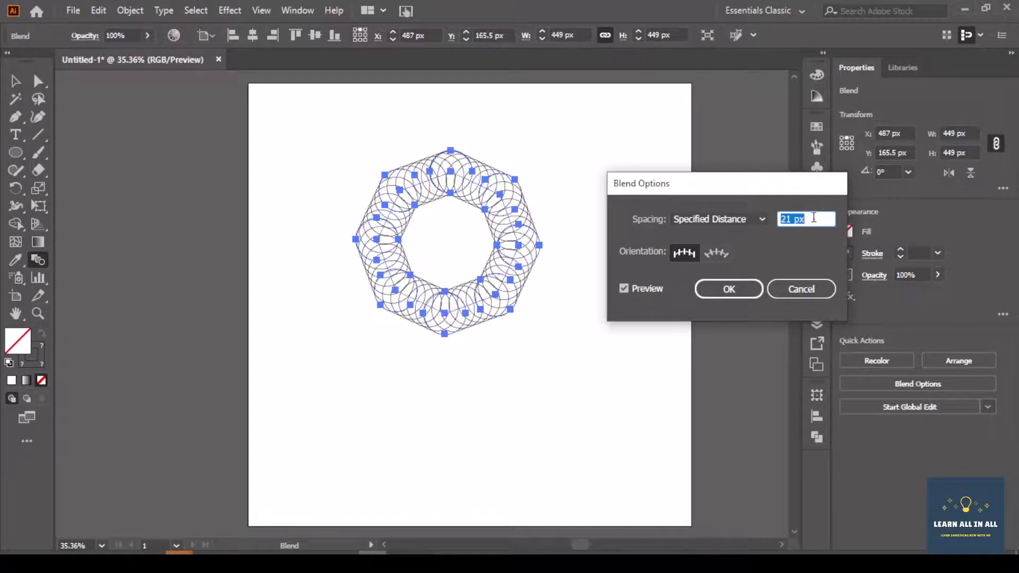
scroll(814, 218, "down", 13)
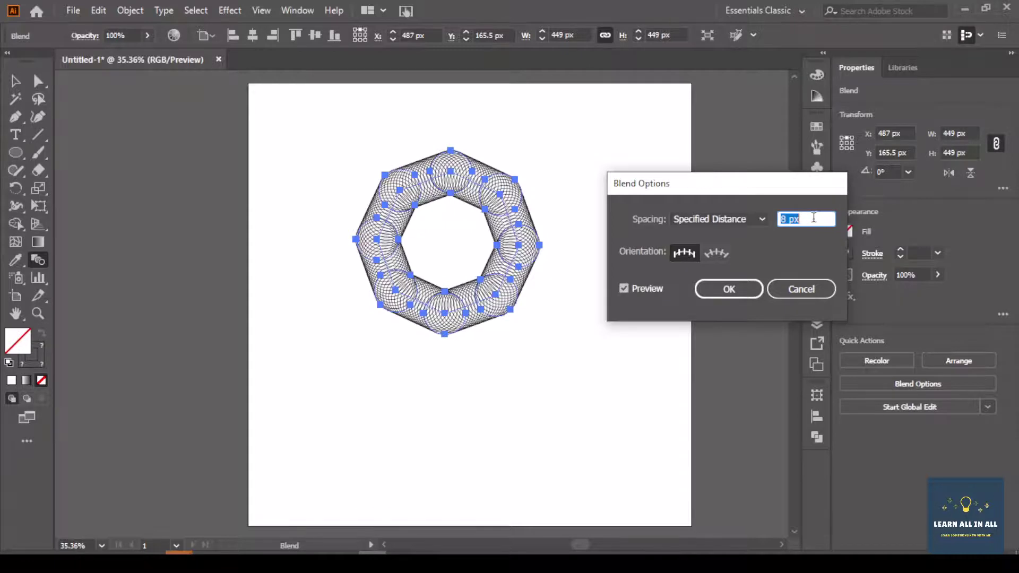
left_click(732, 290)
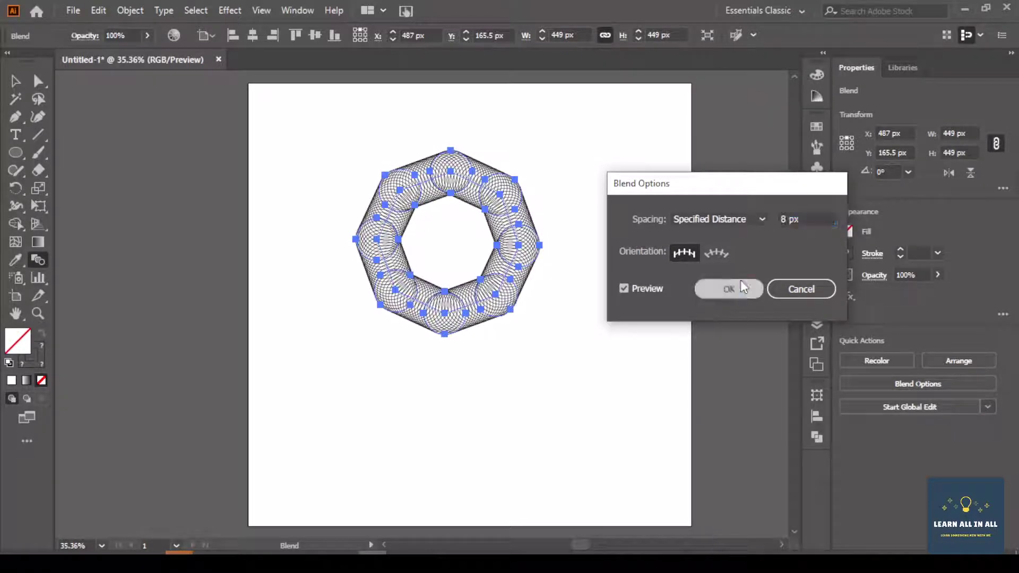
Step: Move the blended circle ring off the artboard to its left side and deselect it
left_click(15, 82)
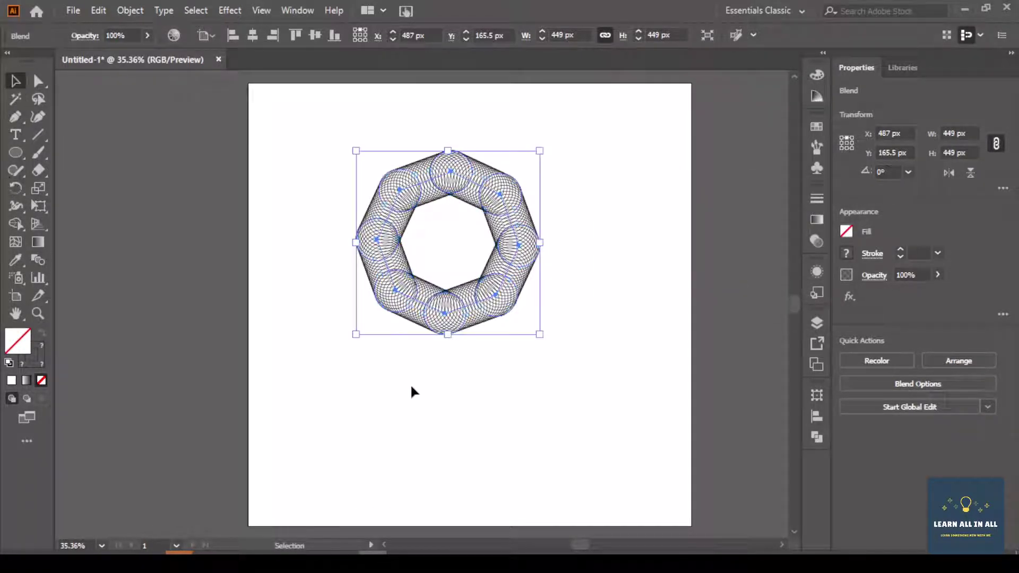
left_click(445, 403)
left_click_drag(335, 190, 535, 378)
left_click_drag(465, 201, 149, 193)
left_click(399, 385)
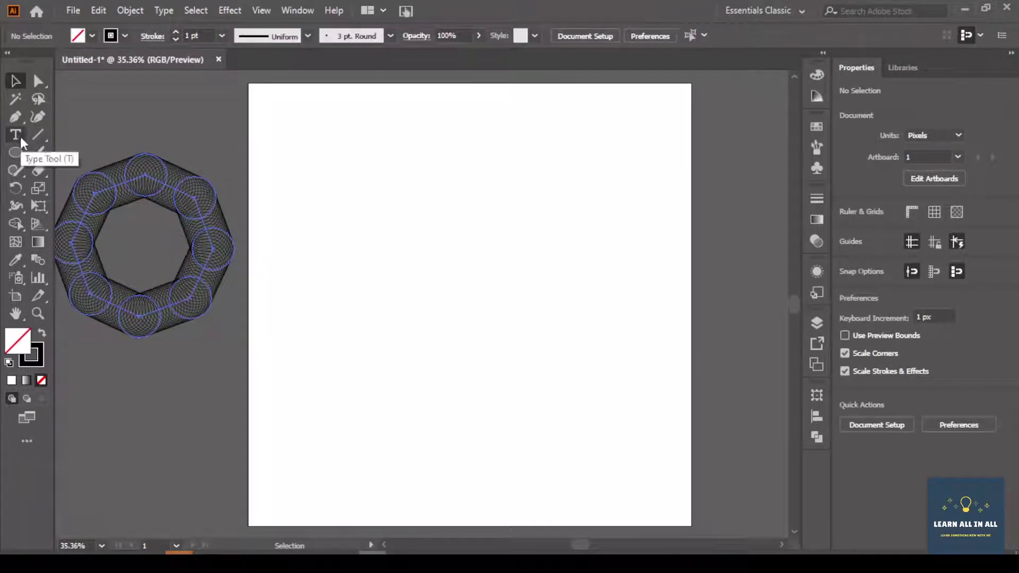
Step: Draw a hexagon about 104 px wide and 90 px high in the upper part of the artboard
left_click(17, 152)
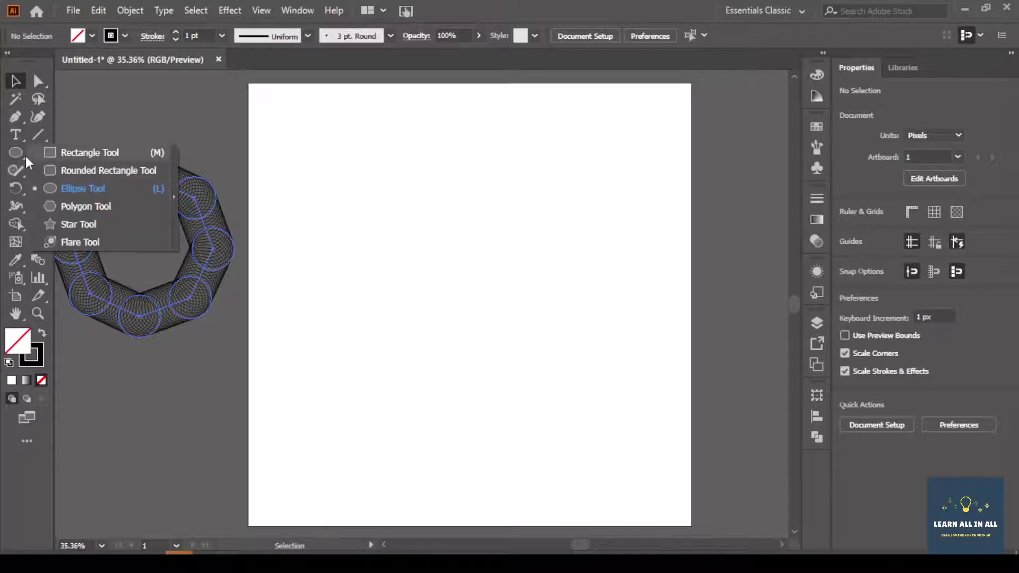
left_click(82, 209)
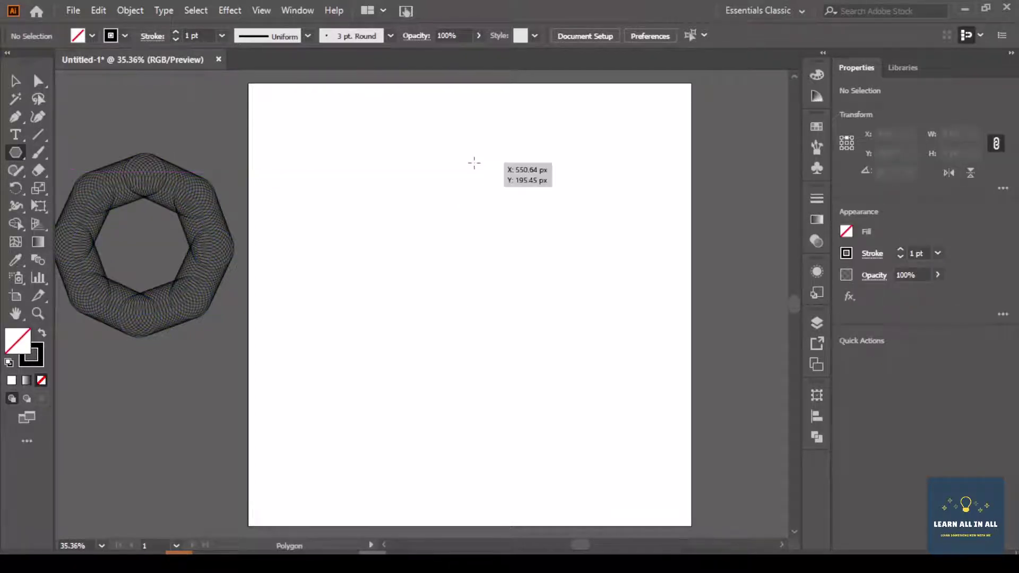
left_click_drag(475, 164, 492, 176)
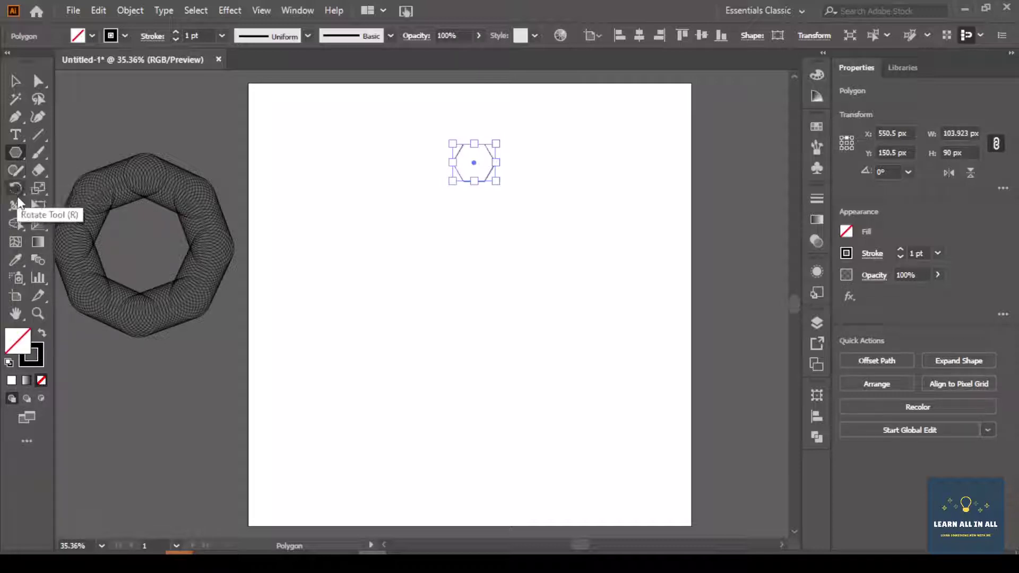
Step: Rotate copies of the hexagon in 45° increments around a point below it to form a ring of eight hexagons
left_click_drag(15, 184, 56, 188)
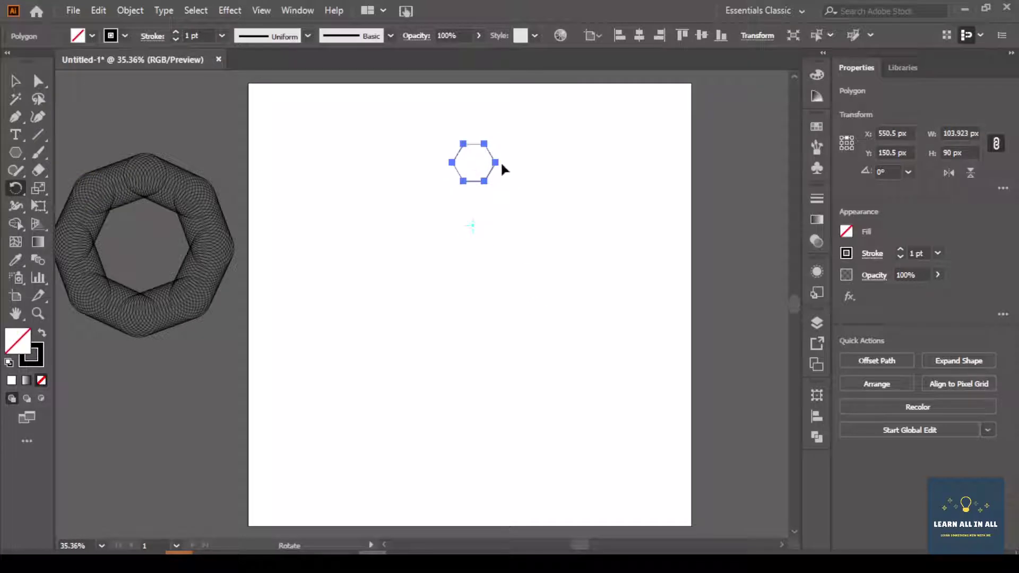
left_click_drag(496, 162, 520, 187)
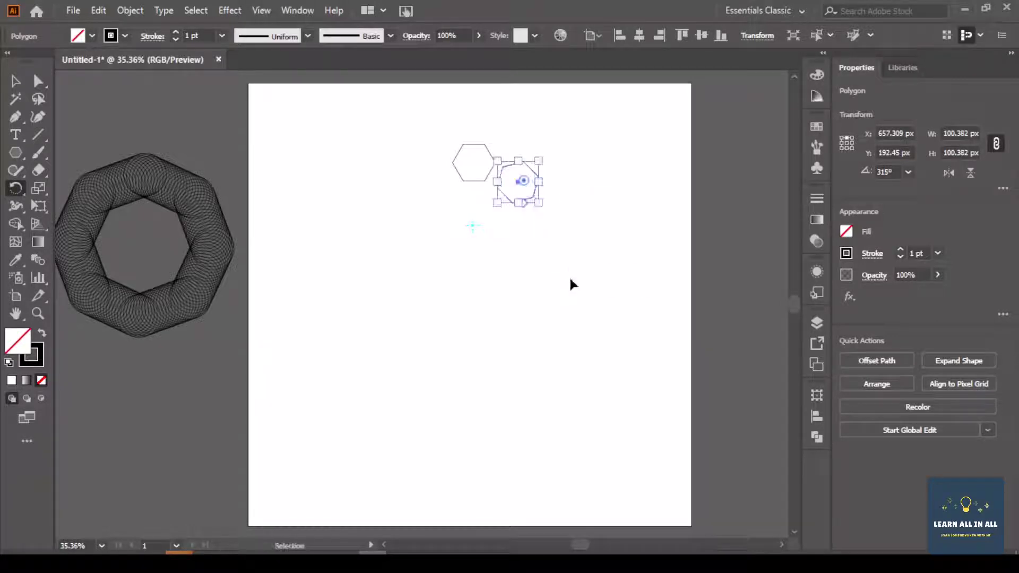
key("ctrl+d")
key("ctrl+d")
key("ctrl+d")
key("ctrl+d")
key("ctrl+d")
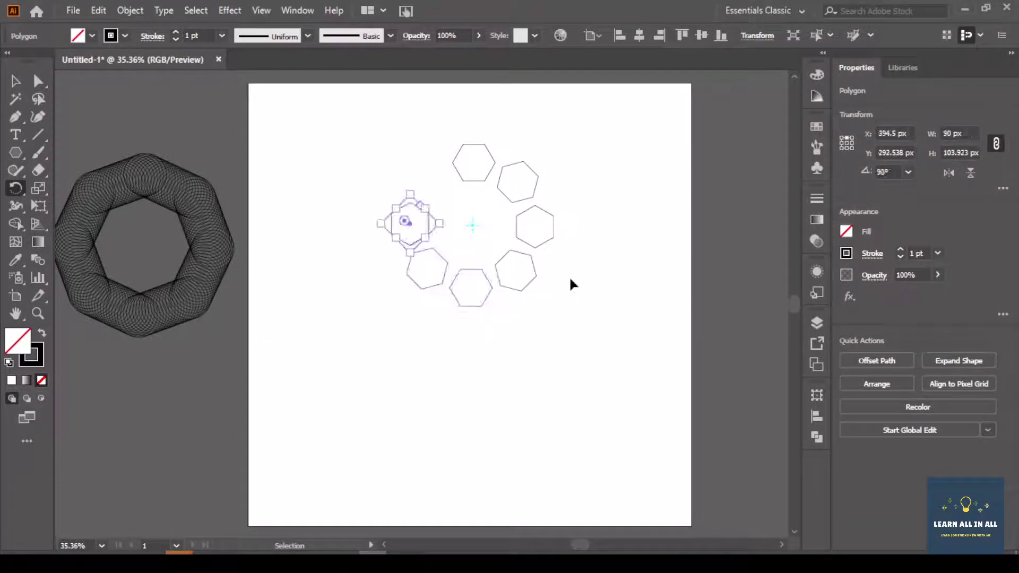
key("ctrl+d")
key("ctrl+d")
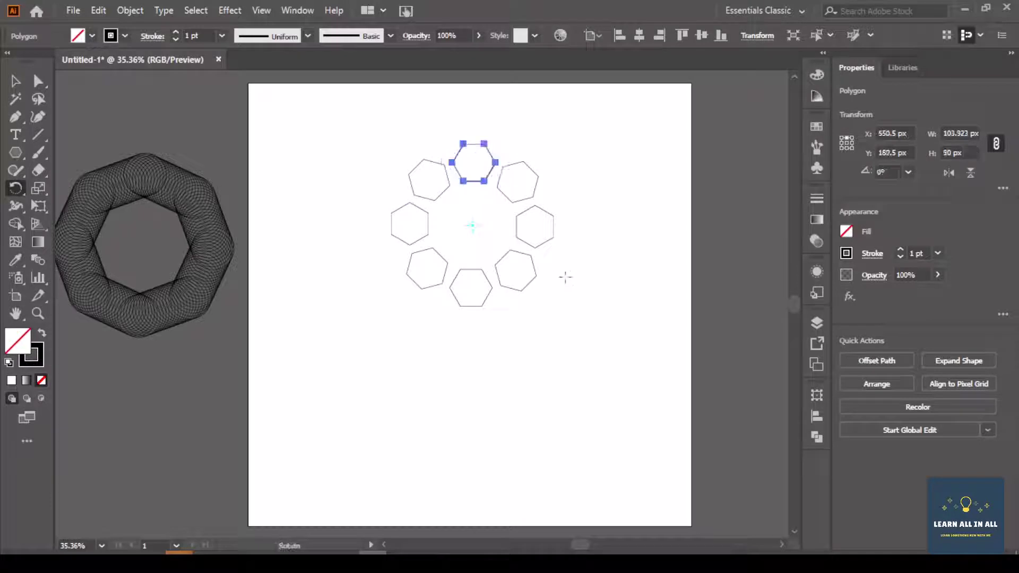
Step: Select all the hexagons in the ring and blend them together
left_click(16, 81)
left_click(478, 356)
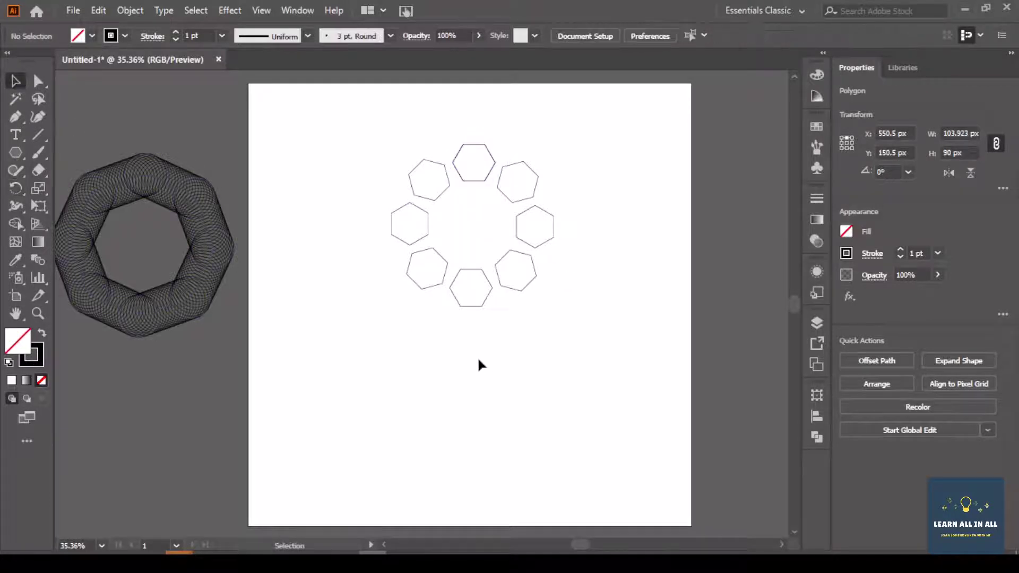
left_click_drag(368, 147, 568, 314)
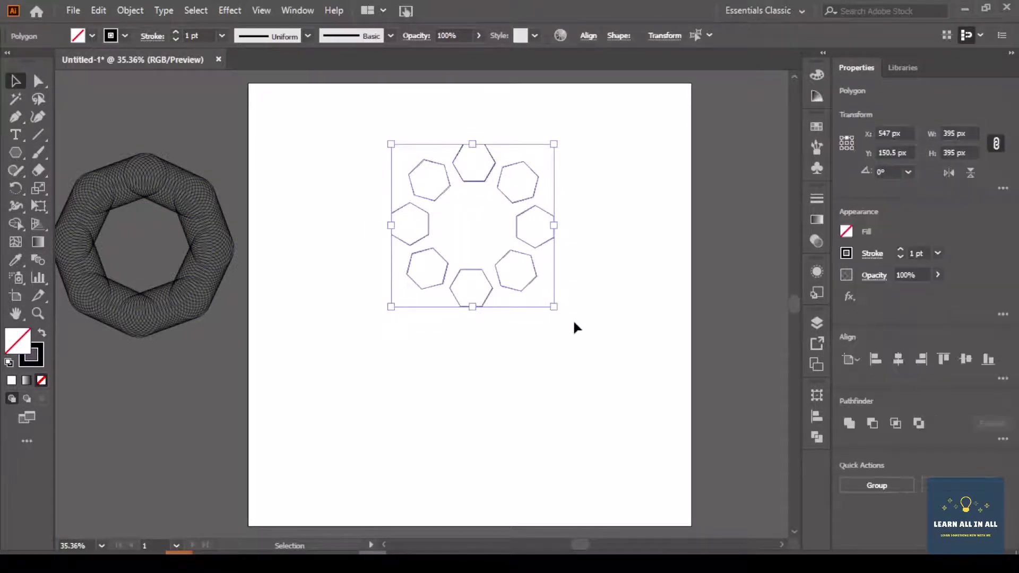
key("ctrl+alt+b")
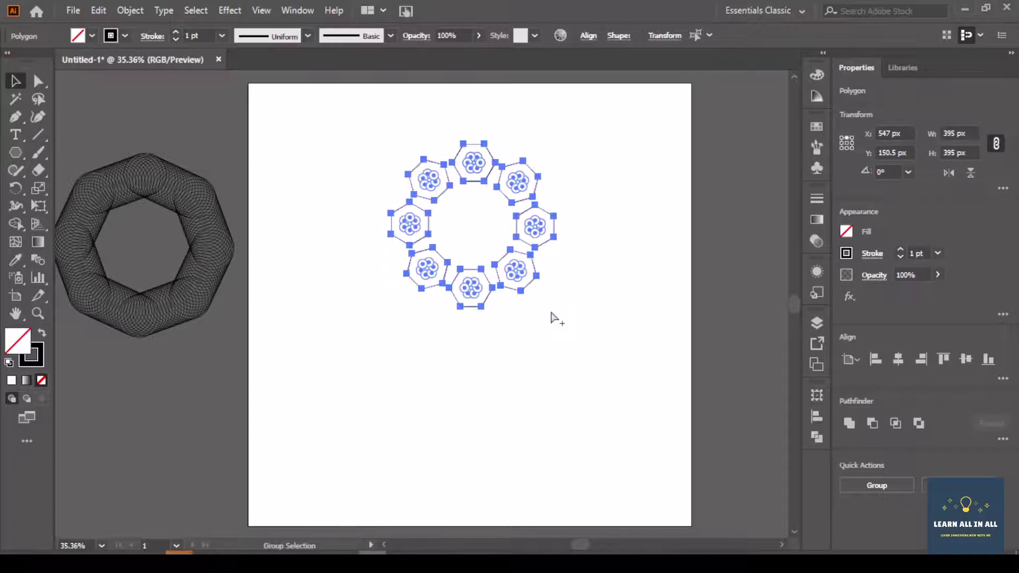
Step: Turn on the preview in the hexagon ring's blend options and set the spacing to 17 Specified Steps
double_click(38, 258)
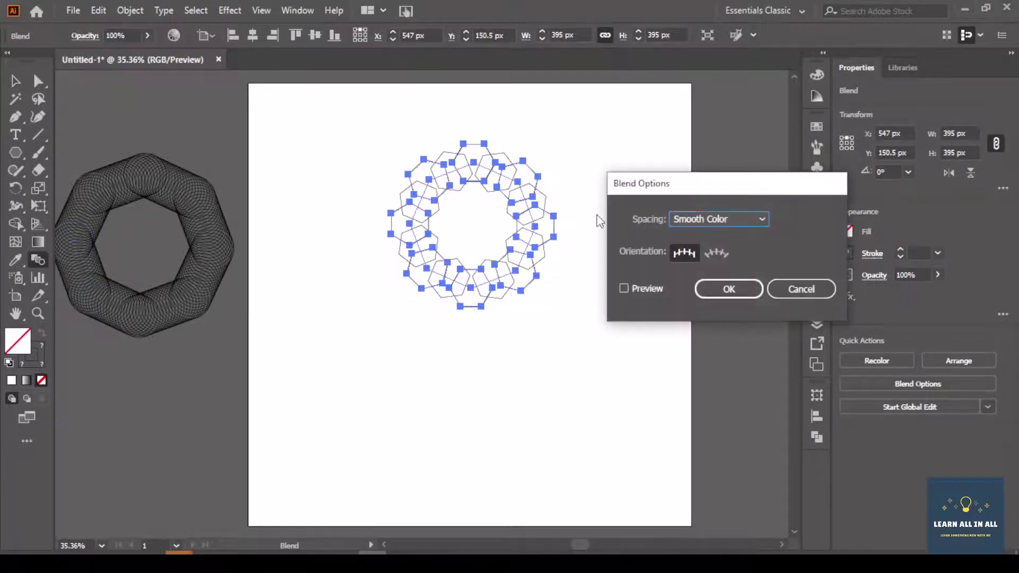
left_click(646, 289)
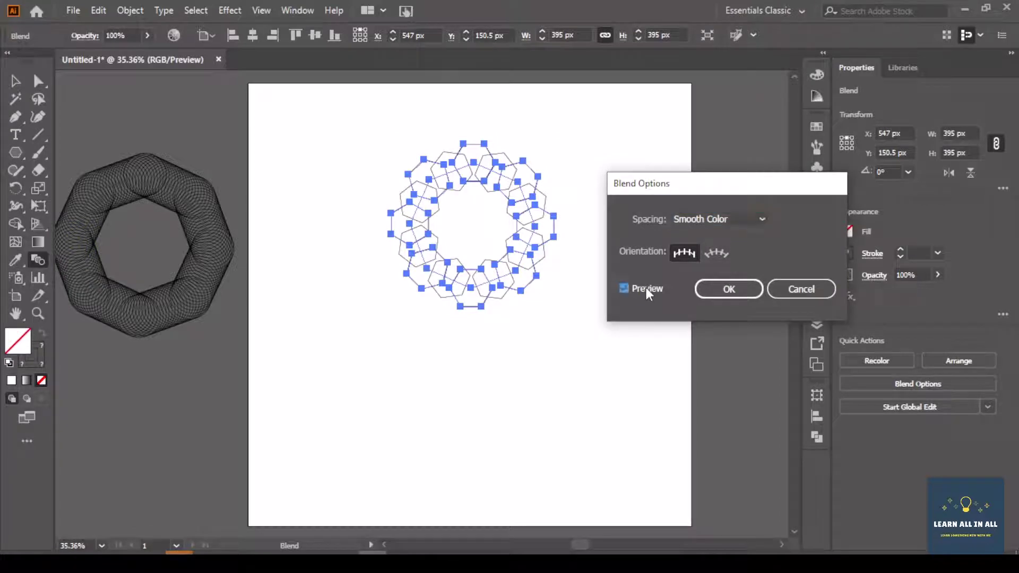
left_click(716, 218)
left_click(717, 248)
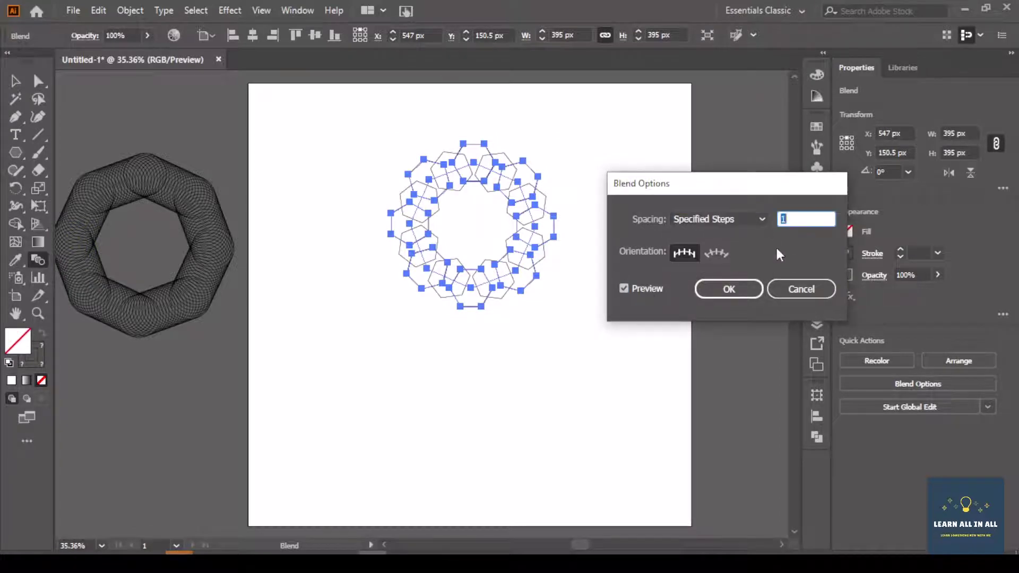
key("Up")
key("Up")
key("Up")
key("Up")
key("Up")
key("Up")
key("Up")
key("Up")
key("Up")
key("Up")
key("Up")
key("Up")
key("Up")
key("Up")
key("Up")
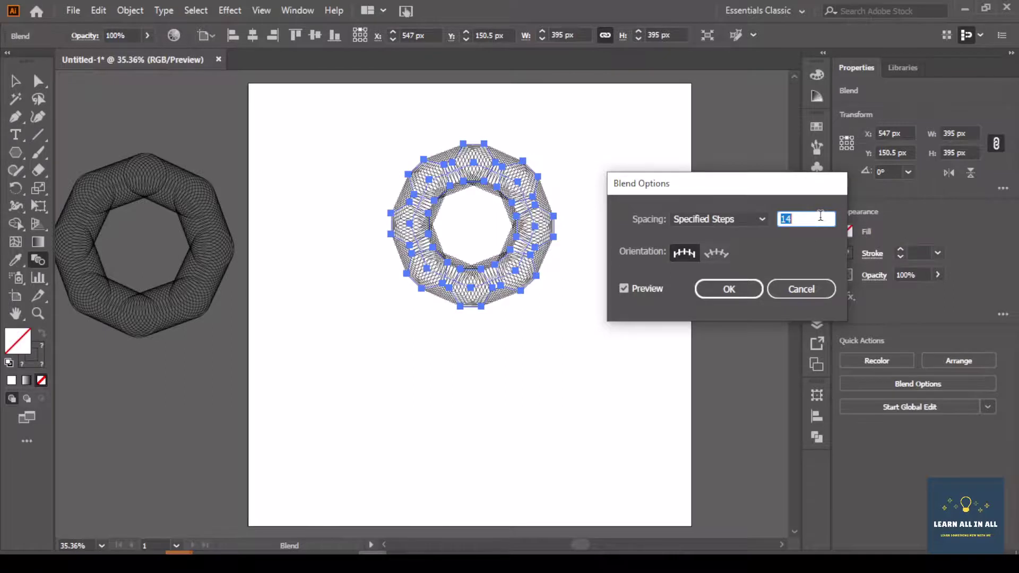
key("Up")
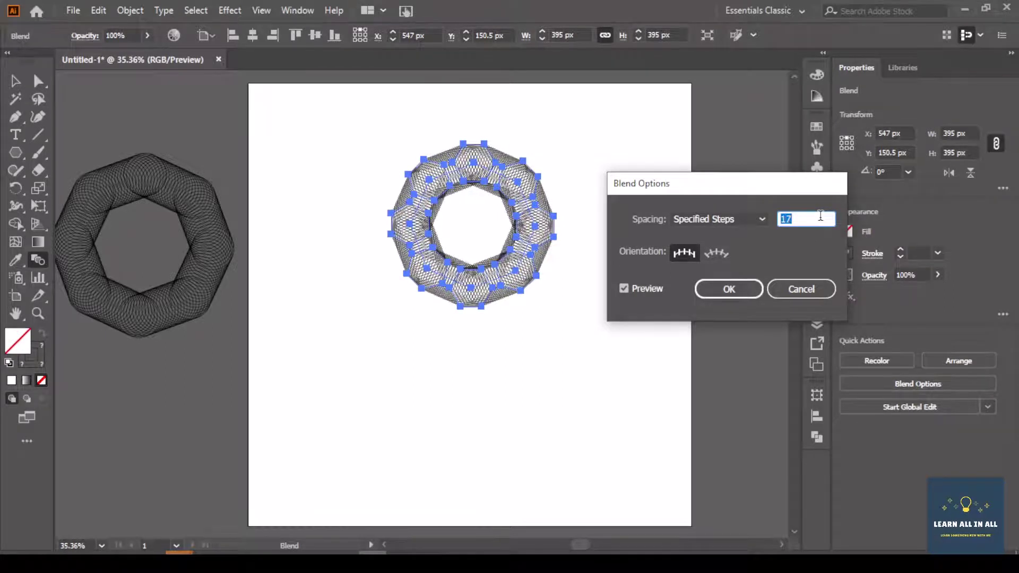
Step: Compare the Align to Path orientation with Align to Page on the hexagon blend and return to Align to Page
left_click(719, 254)
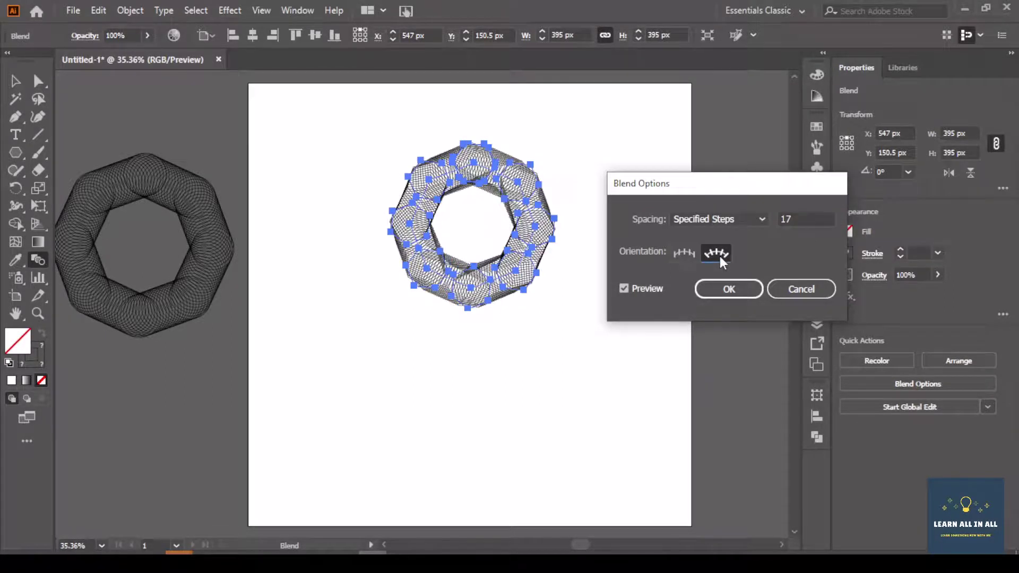
left_click(680, 256)
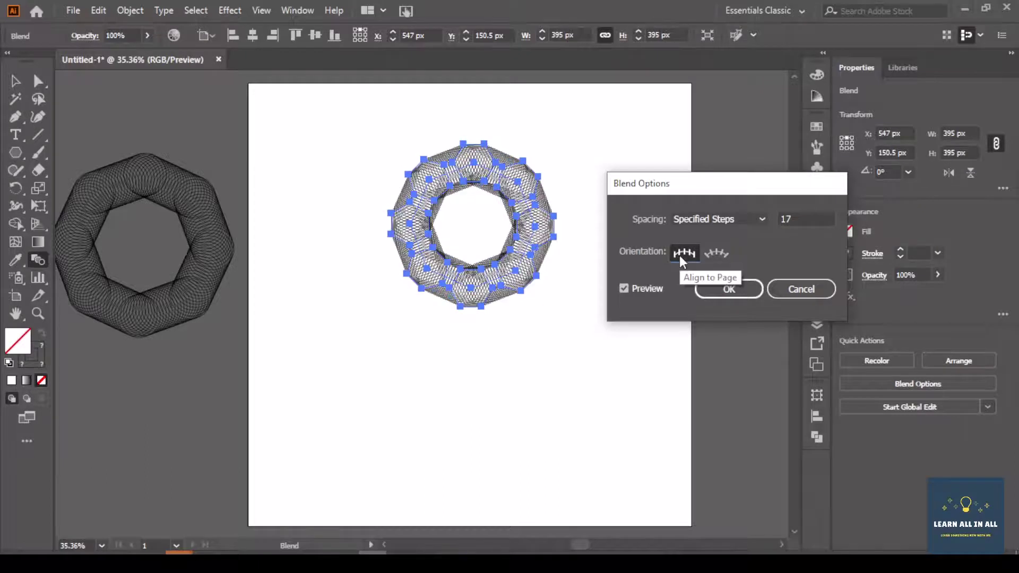
left_click(721, 254)
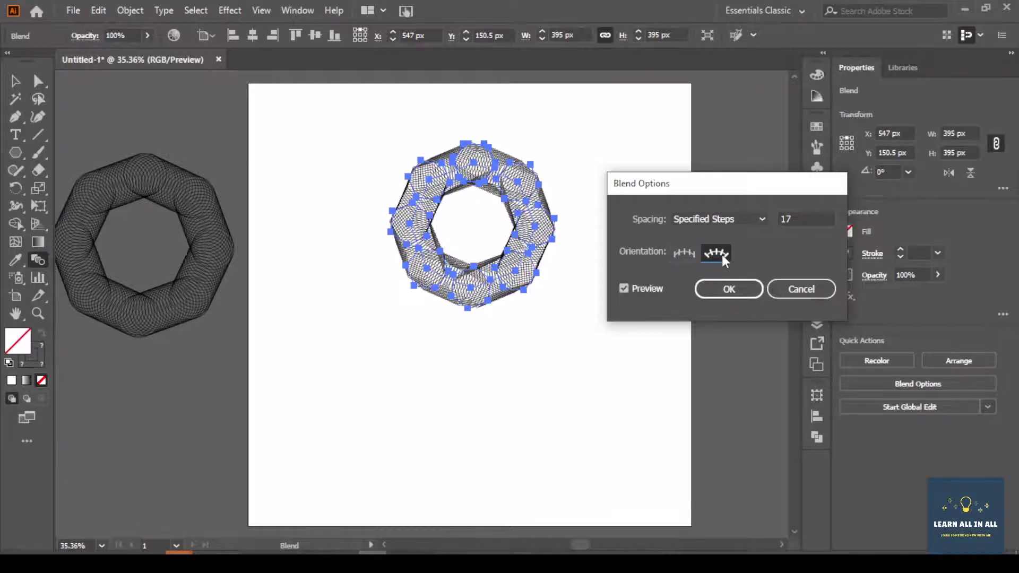
left_click(683, 252)
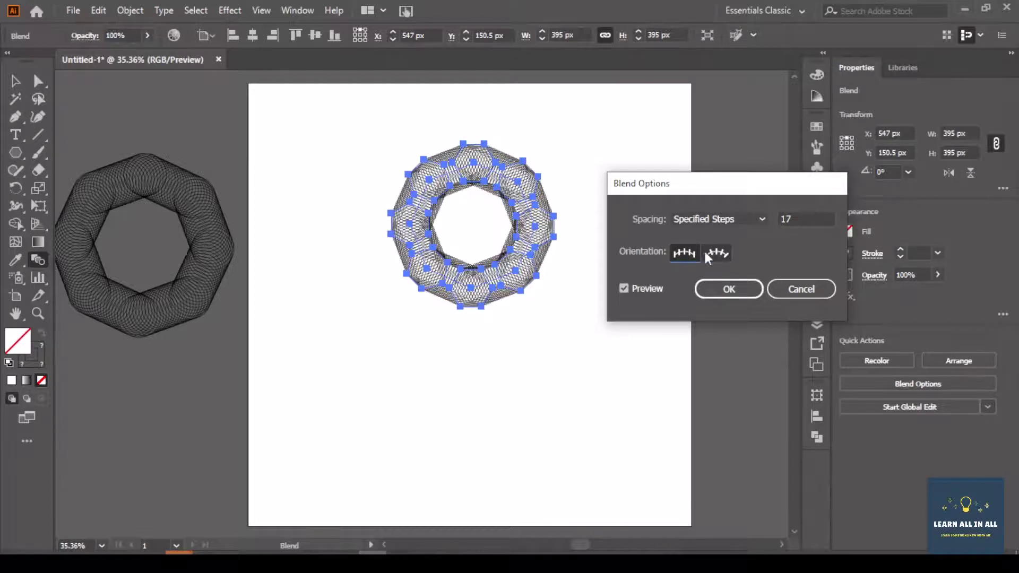
Step: Set the hexagon blend's spacing to Specified Distance at 5 px and apply the blend options
left_click(725, 222)
left_click(727, 271)
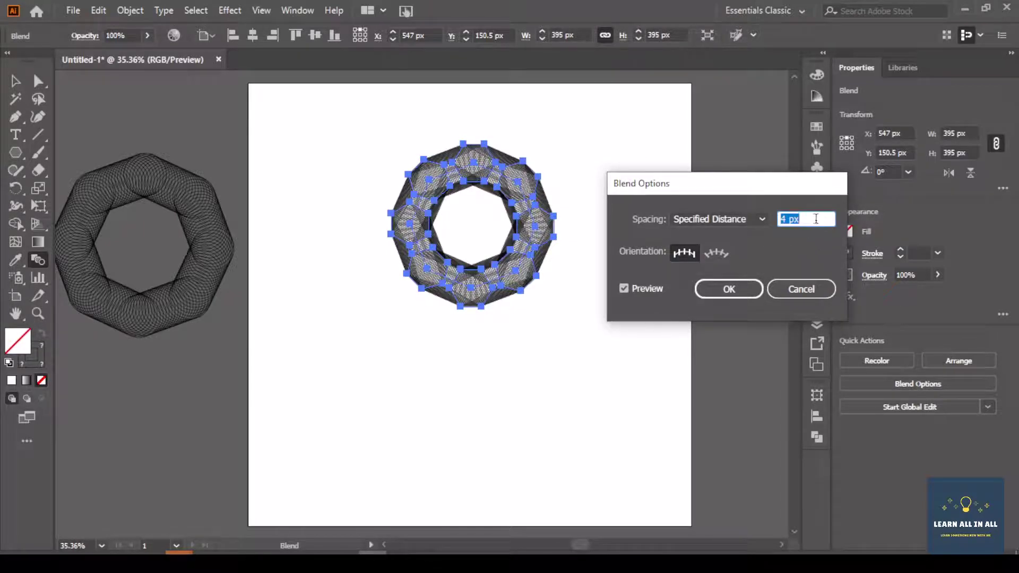
key("Up")
key("Up")
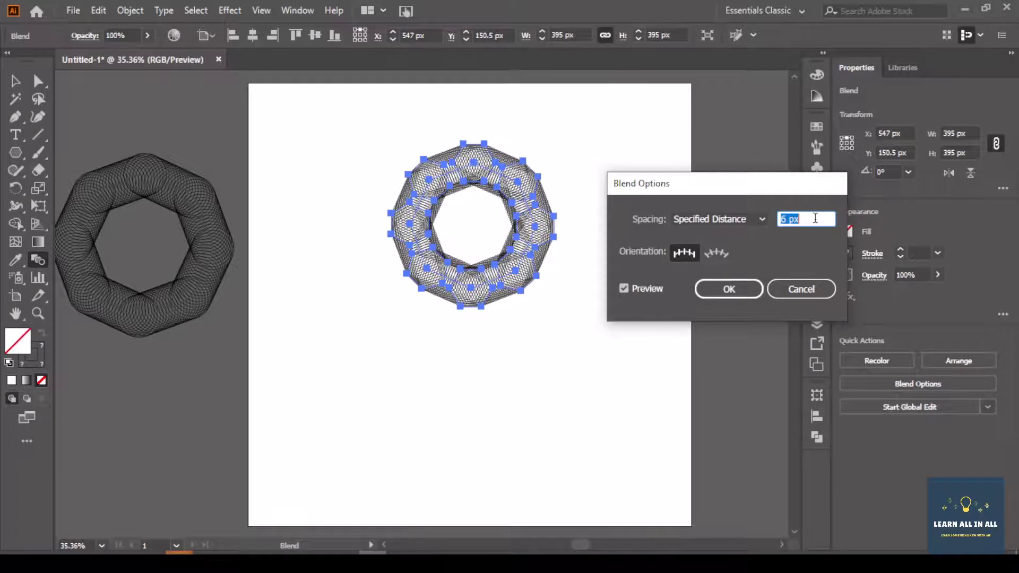
key("Down")
left_click(728, 289)
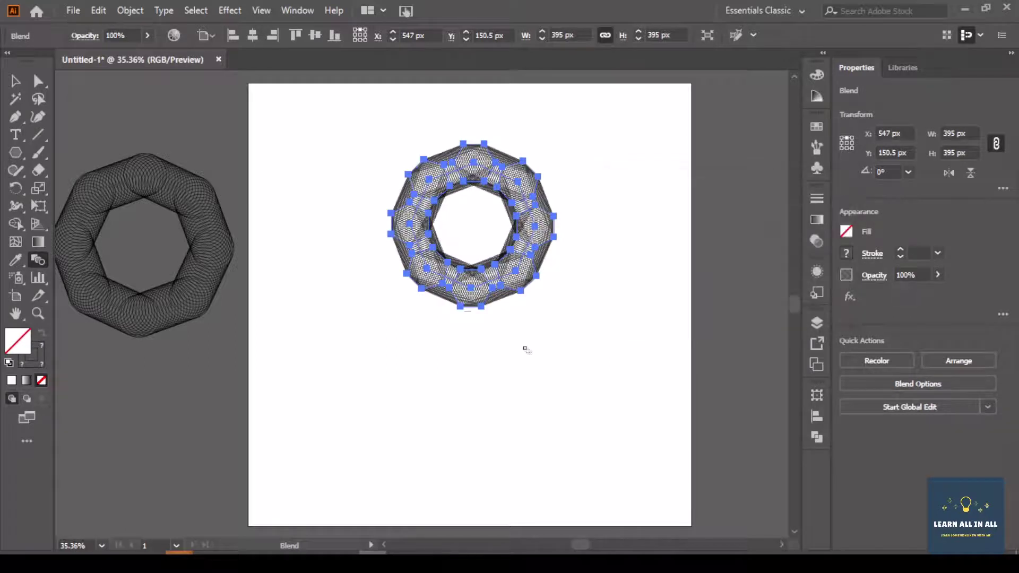
Step: Move the blended hexagon ring off the artboard to just below the circle ring and deselect it
left_click(11, 84)
left_click(449, 391)
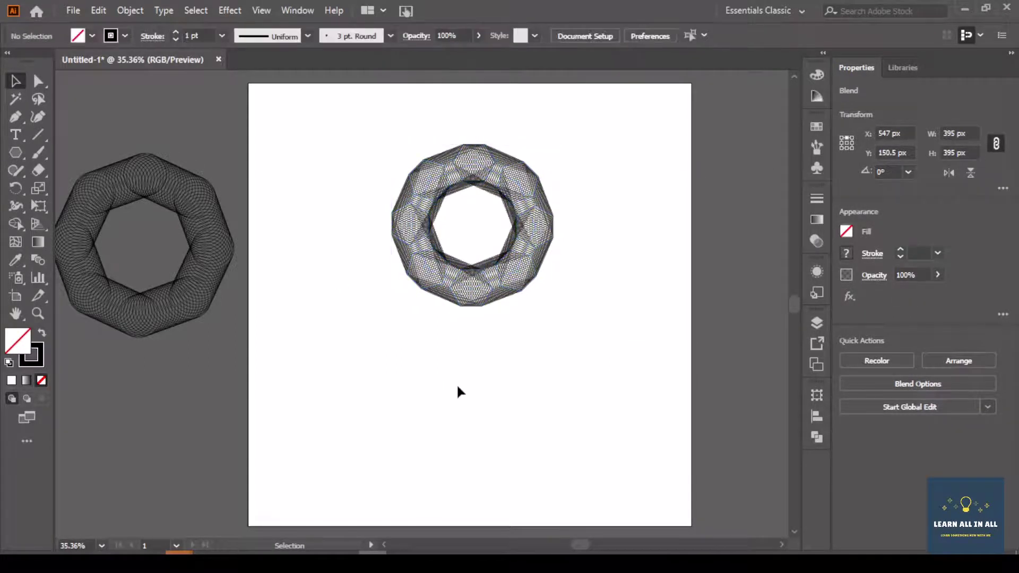
left_click_drag(395, 157, 574, 320)
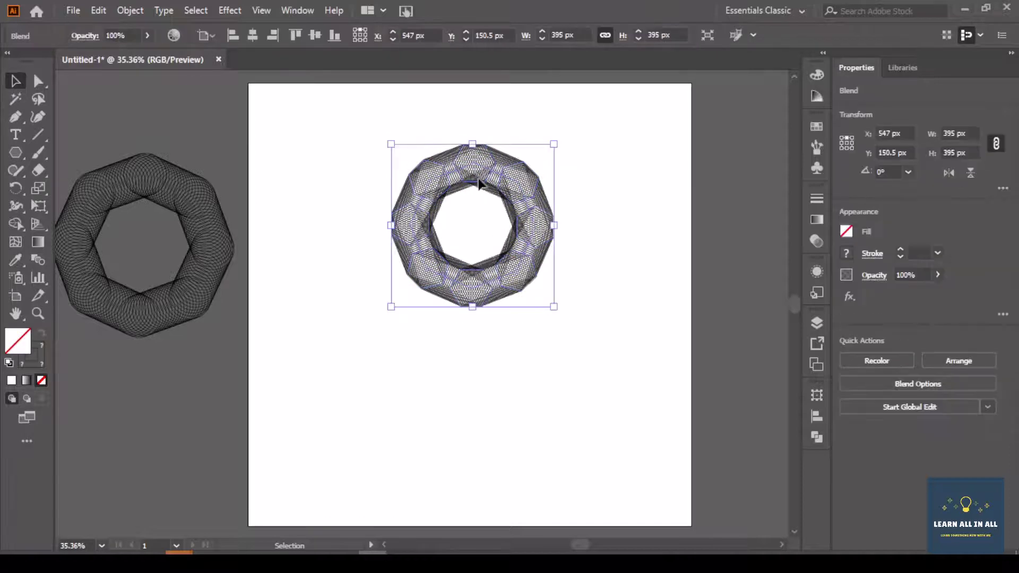
left_click_drag(484, 166, 160, 375)
left_click(506, 366)
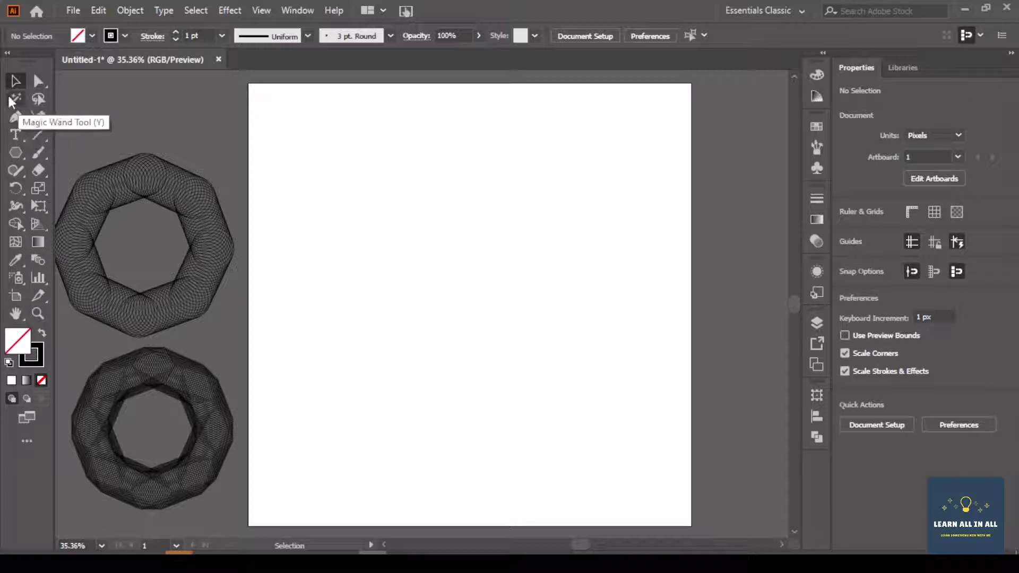
Step: Draw a square about 160 px wide in the upper part of the artboard
left_click(16, 153)
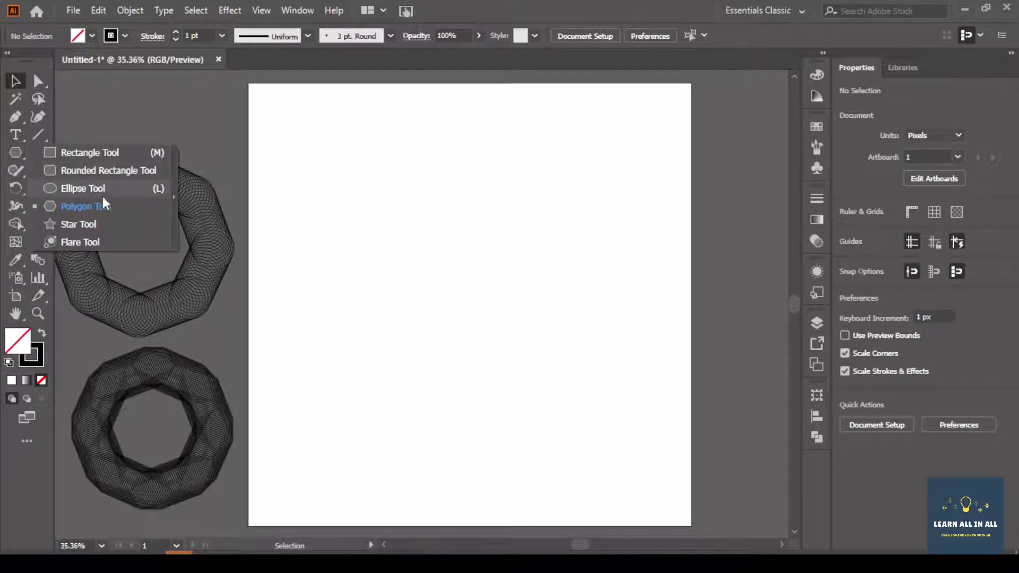
left_click(87, 154)
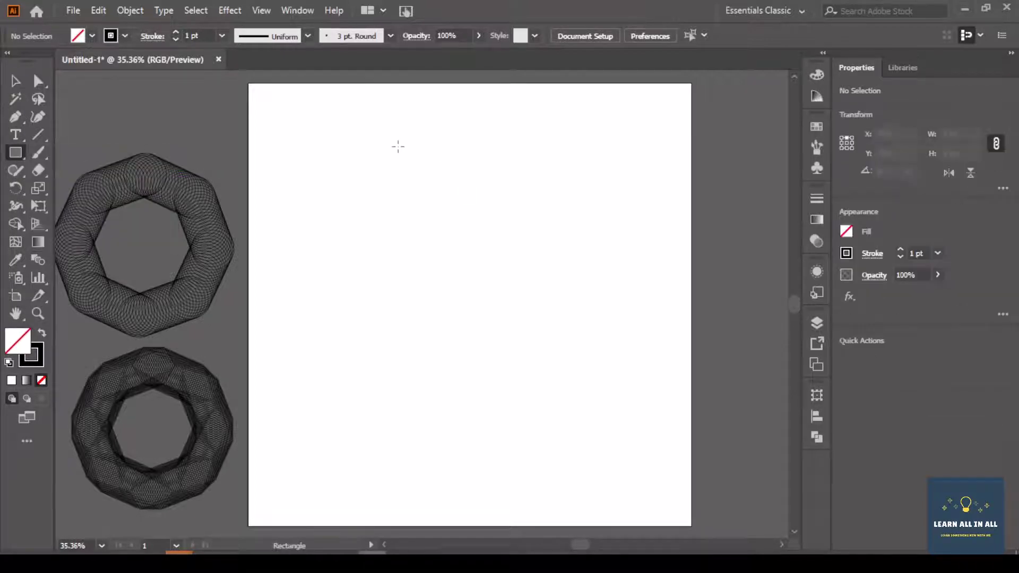
left_click_drag(392, 145, 488, 157)
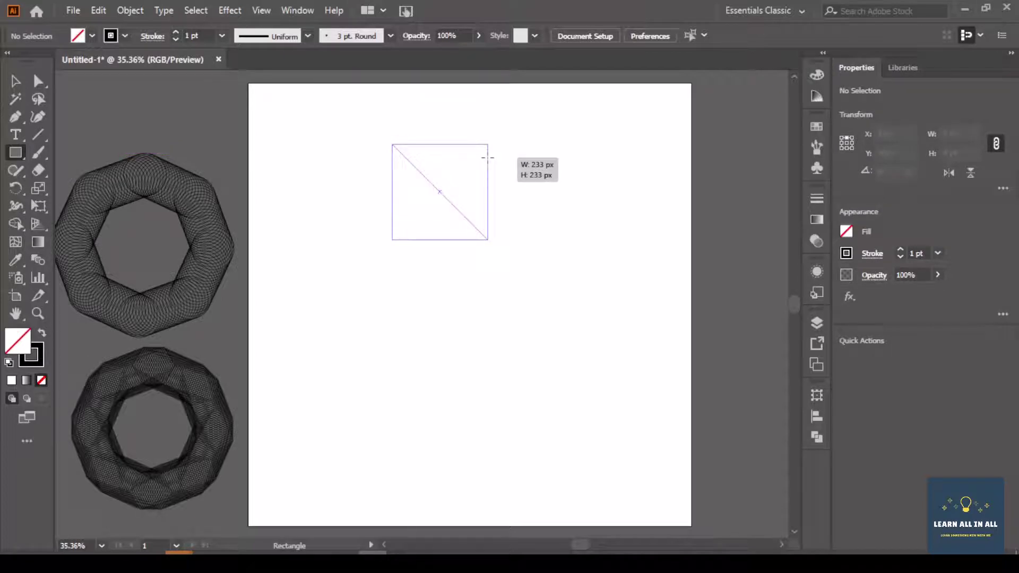
key("alt")
left_click_drag(488, 157, 489, 159)
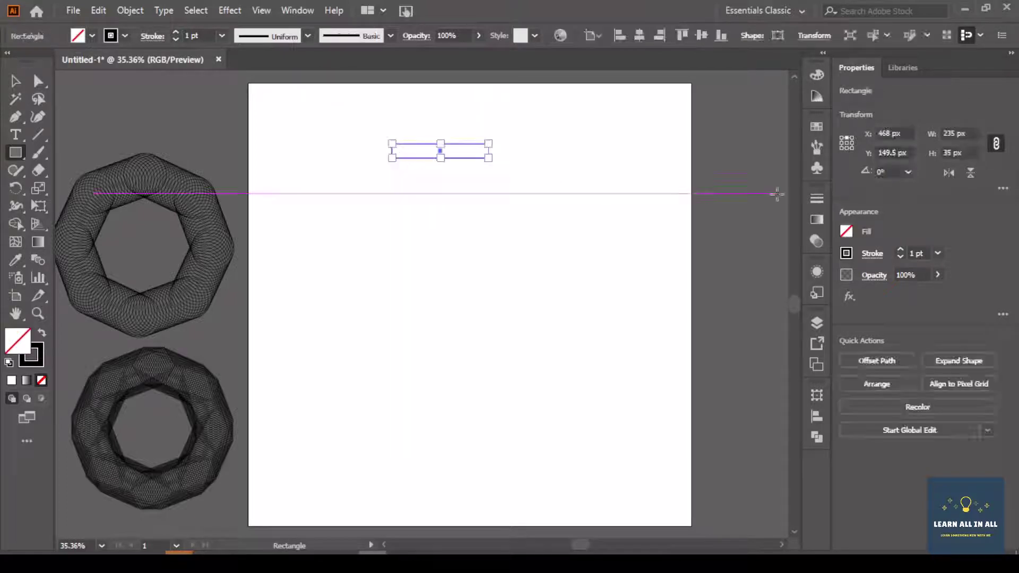
key("ctrl+z")
left_click_drag(419, 153, 485, 202)
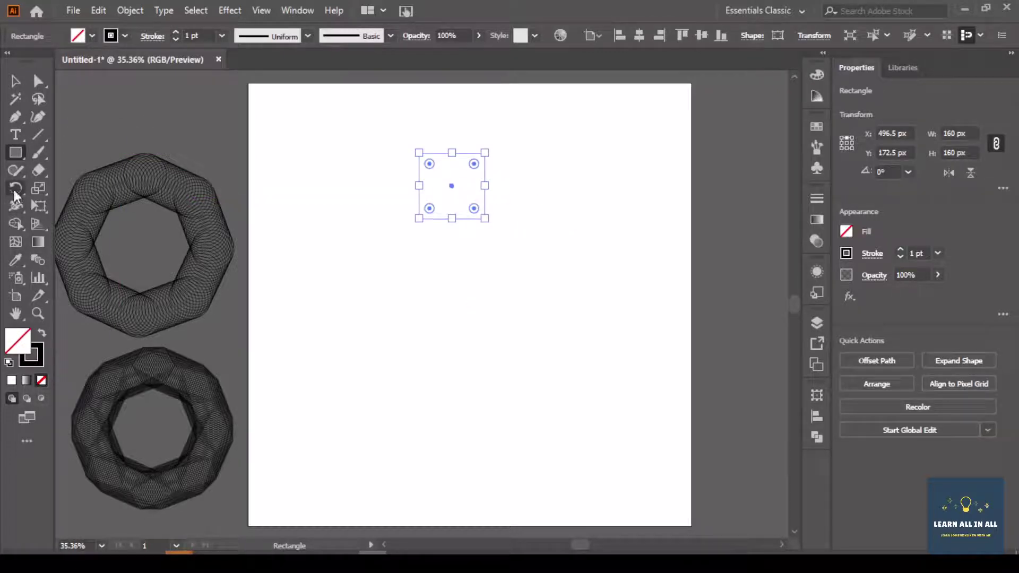
Step: Rotate copies of the square in 45° increments around a point below it to form a ring of eight squares
left_click(15, 190)
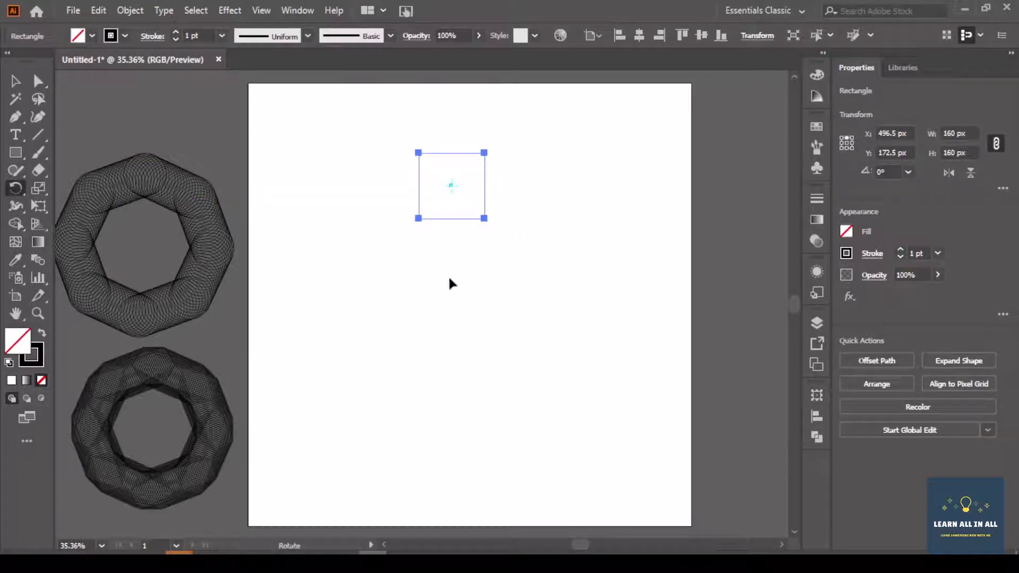
left_click_drag(484, 219, 527, 277)
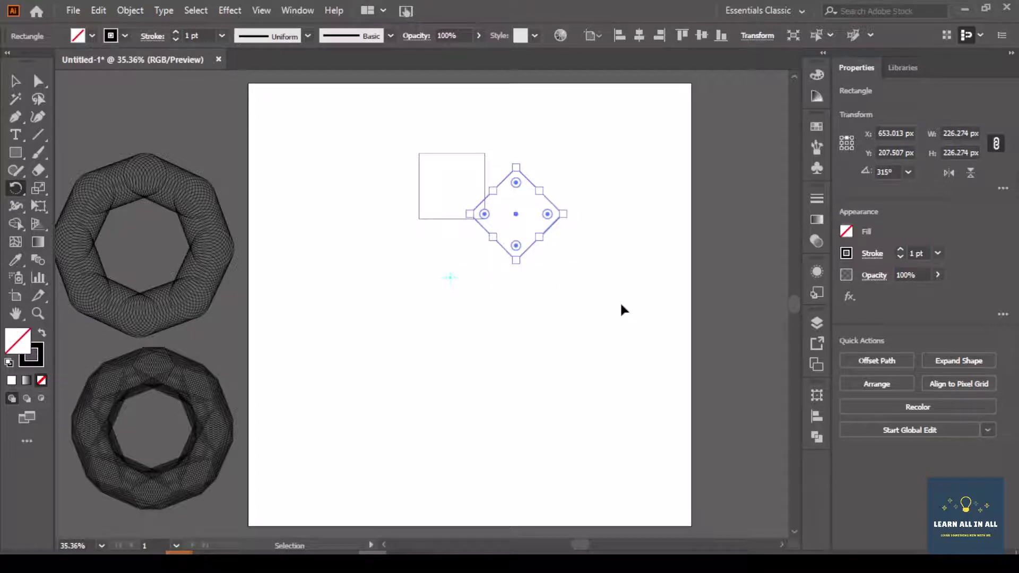
key("ctrl+d")
key("ctrl+d")
key("ctrl+d")
key("ctrl+d")
key("ctrl+d")
key("ctrl+d")
key("ctrl+d")
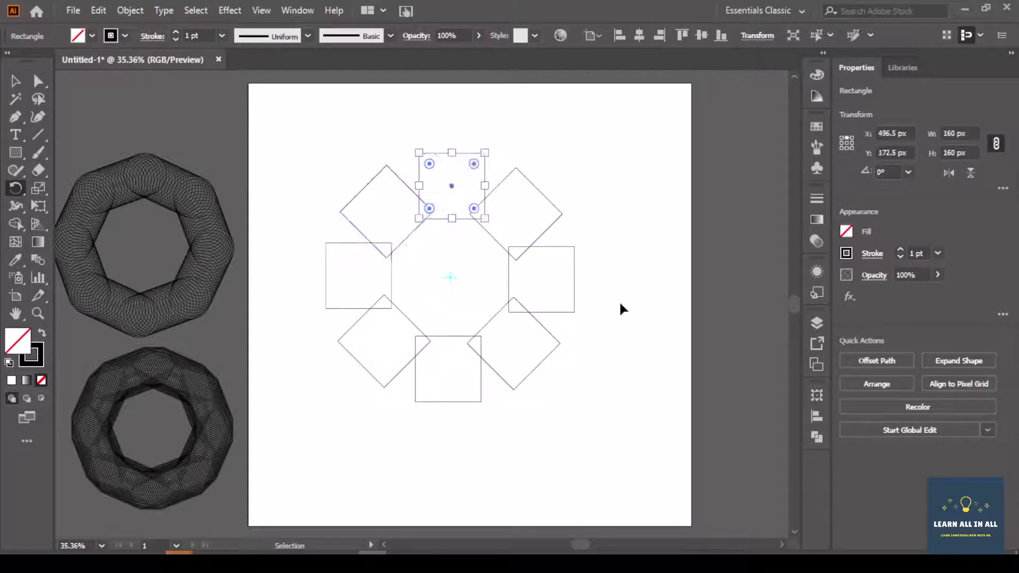
Step: Select all the squares in the ring and blend them together
left_click(16, 80)
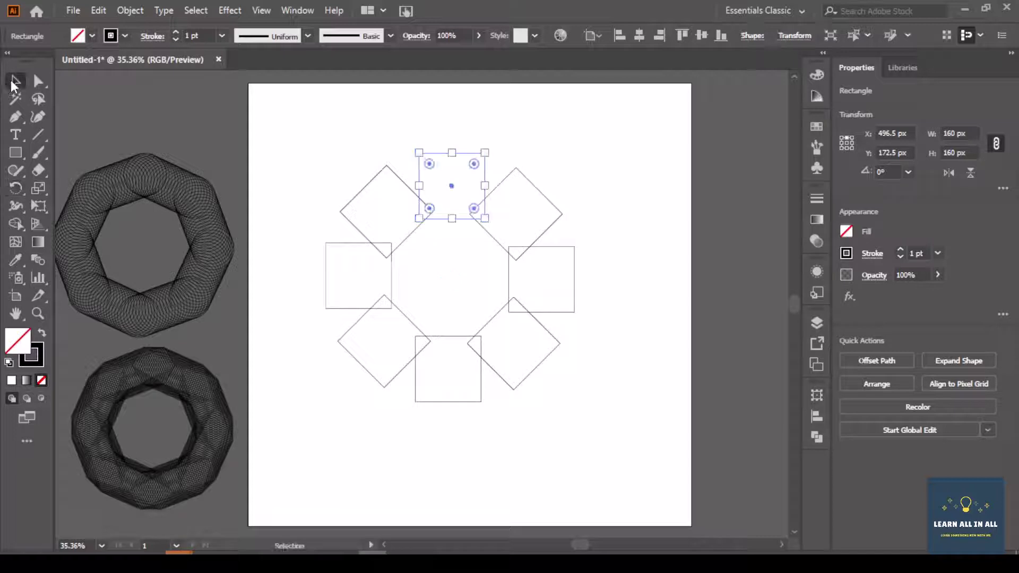
left_click(342, 166)
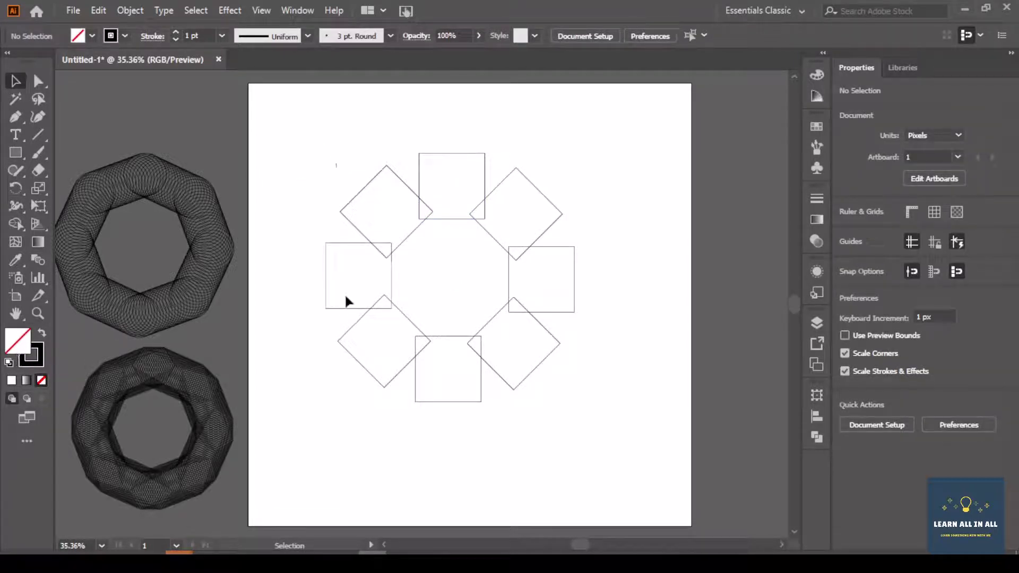
left_click_drag(322, 148, 621, 426)
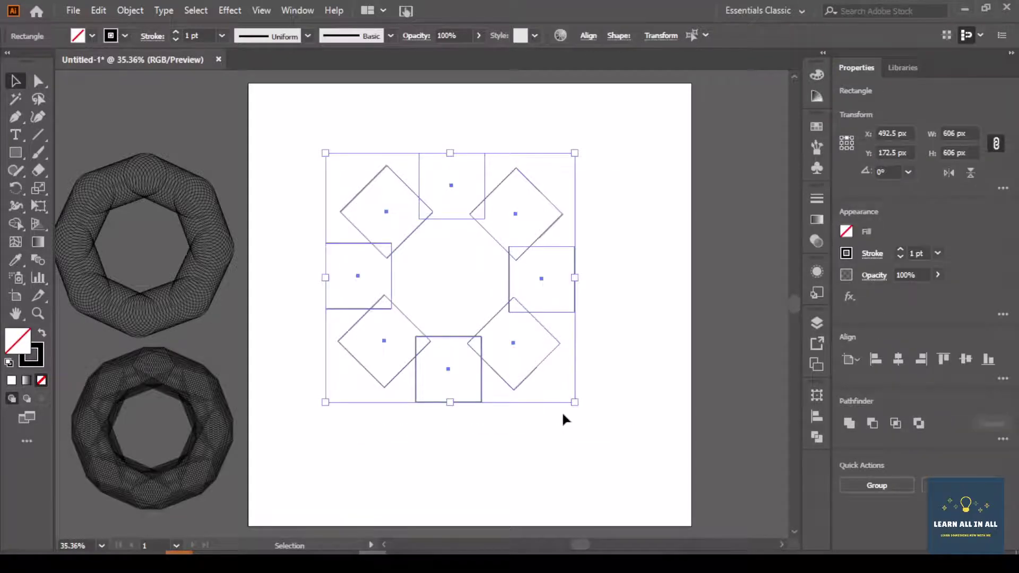
key("a")
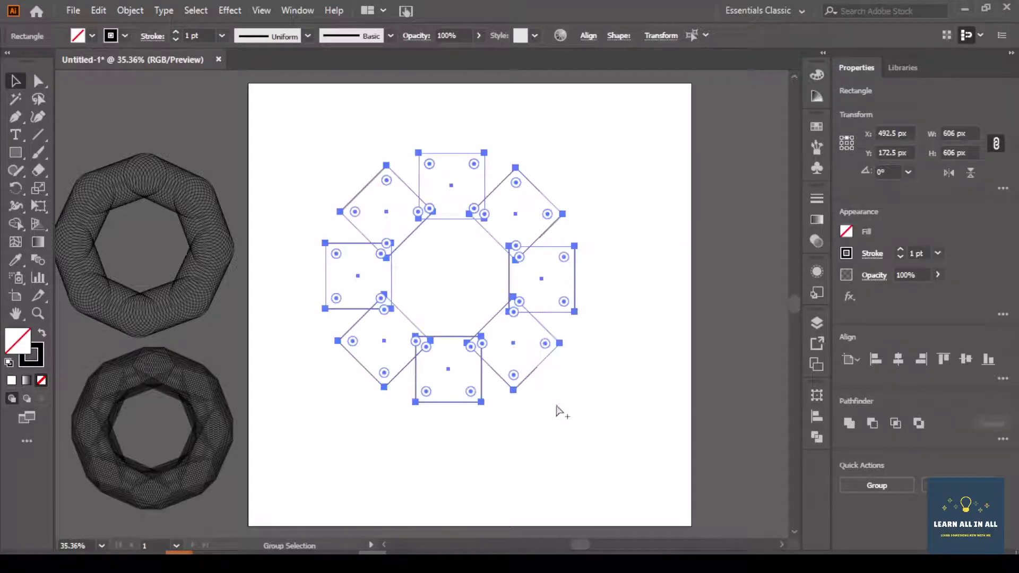
key("ctrl+alt+b")
key("v")
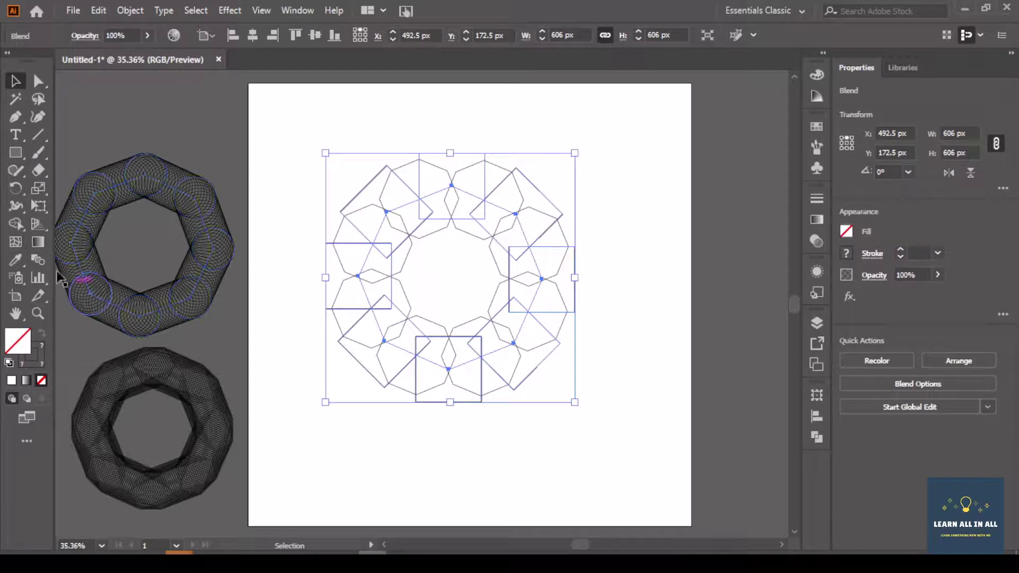
Step: Set the square ring's blend spacing to Specified Steps with 18 steps, previewing the result, and deselect the ring
double_click(39, 258)
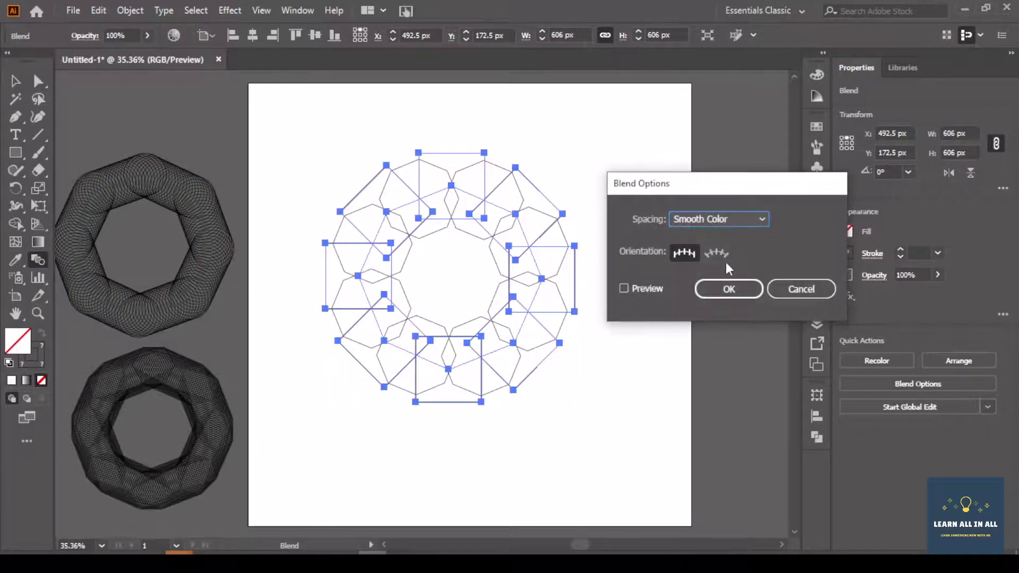
left_click(645, 286)
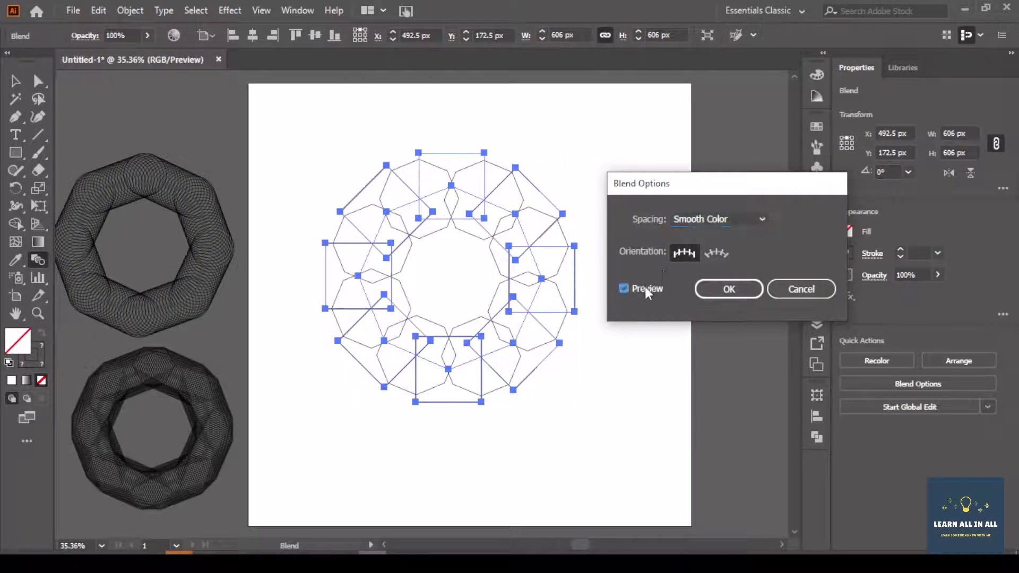
left_click(735, 219)
left_click(738, 252)
type("13")
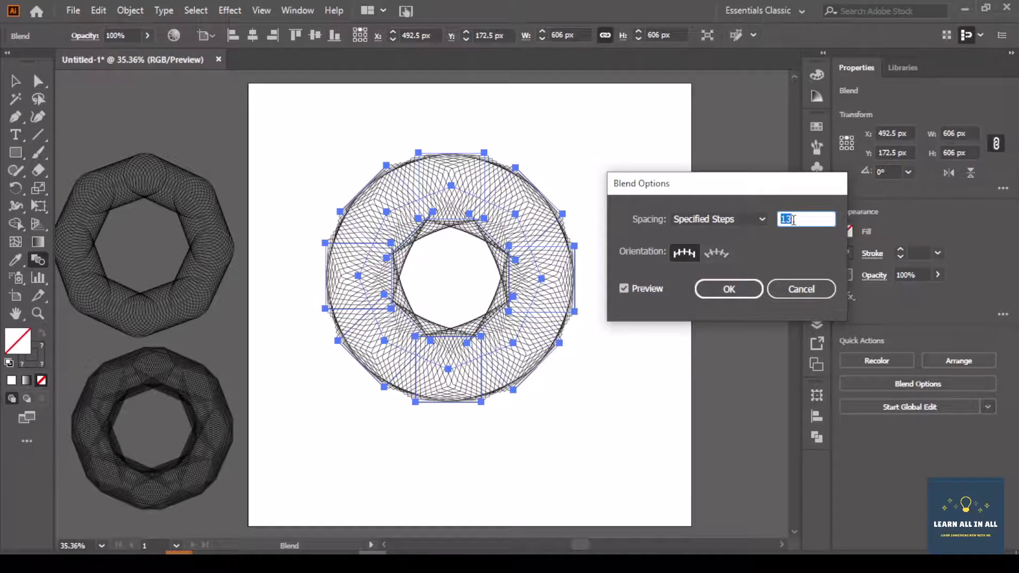
key("Up")
key("Up")
key("Up")
key("Up")
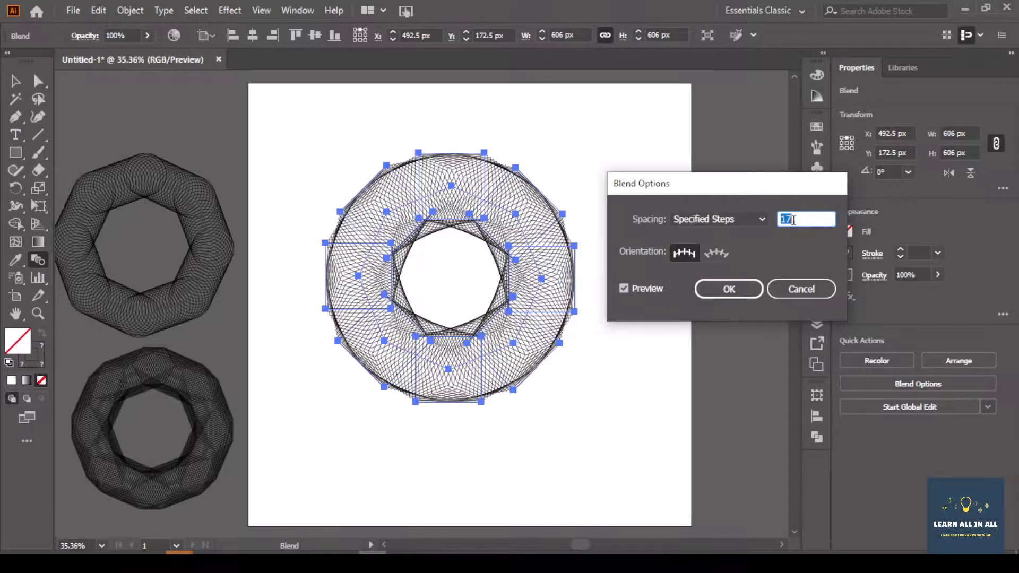
key("Up")
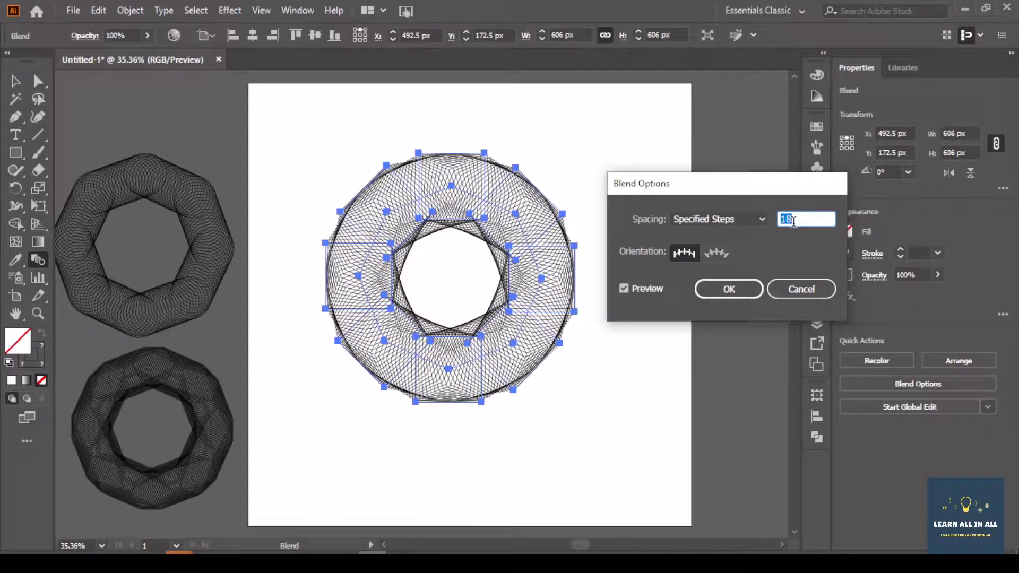
left_click(729, 288)
left_click(16, 80)
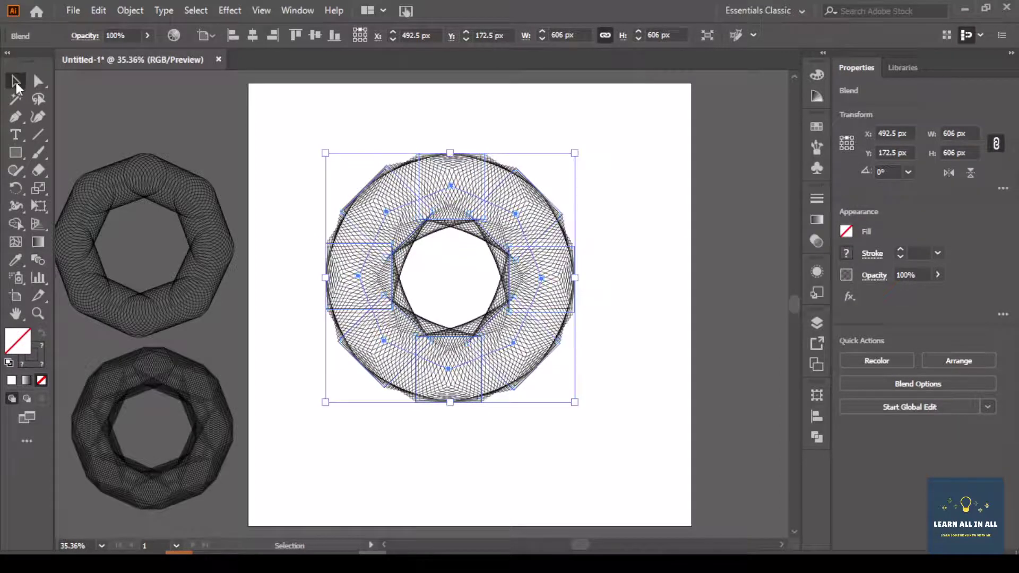
left_click(679, 263)
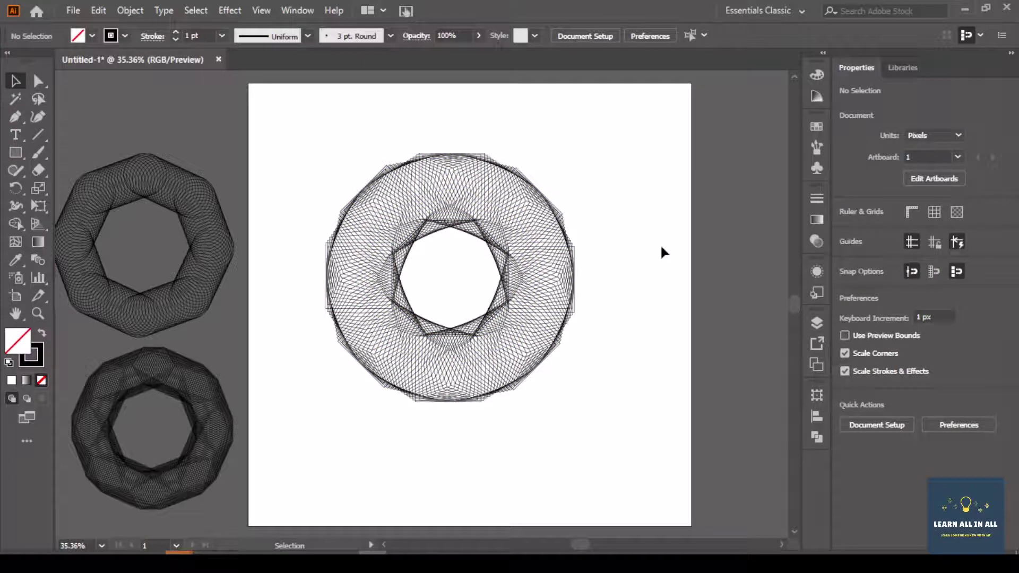
Step: Move the blended square ring down to the lower part of the artboard and deselect it
scroll(814, 275, "down", 4)
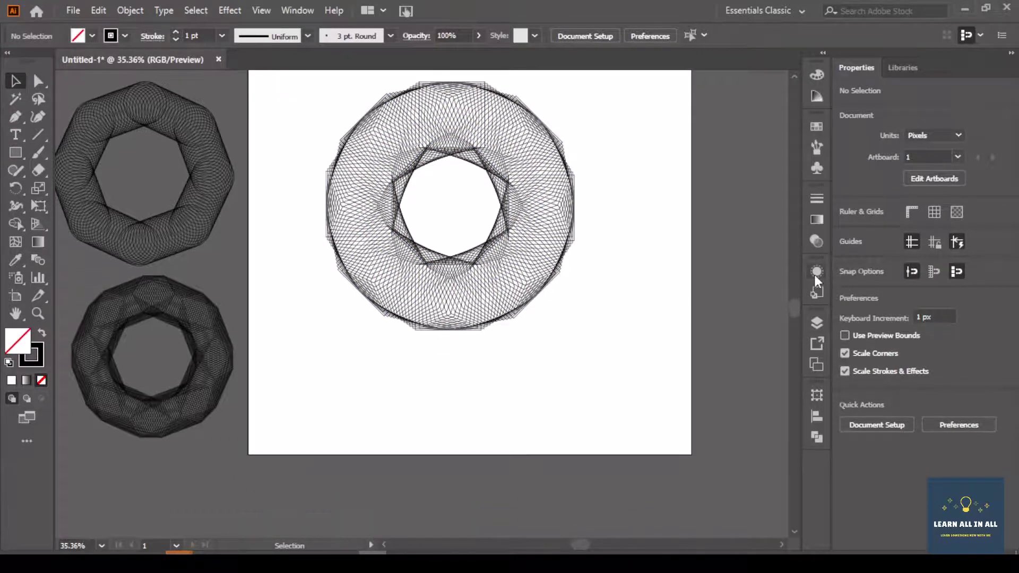
scroll(641, 219, "up", 1)
left_click_drag(526, 215, 489, 330)
left_click(601, 308)
scroll(614, 205, "up", 3)
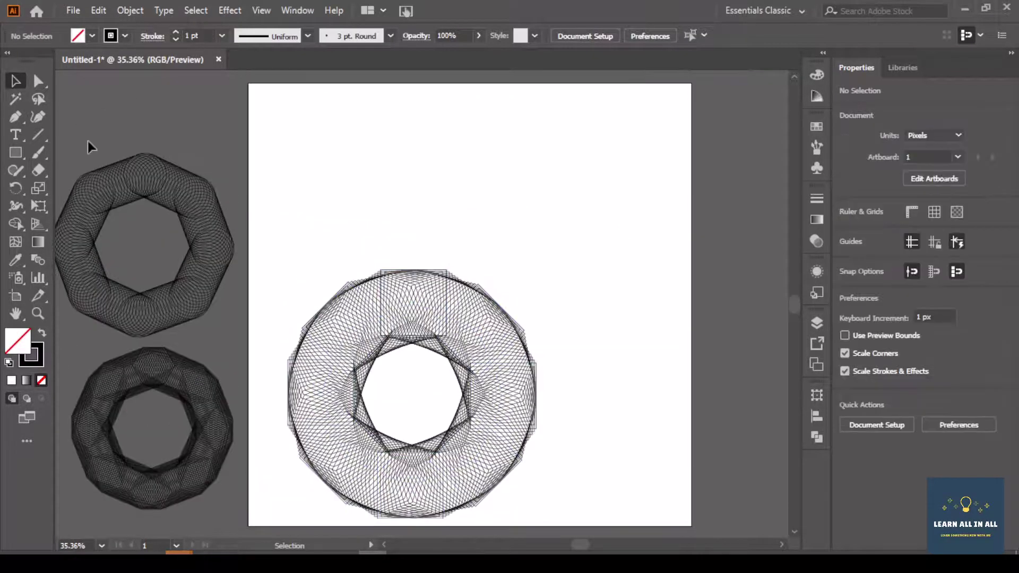
Step: Place the circle ring in the artboard's upper-left area and the hexagon ring in its upper-right area
left_click_drag(187, 201, 391, 133)
left_click_drag(185, 370, 609, 132)
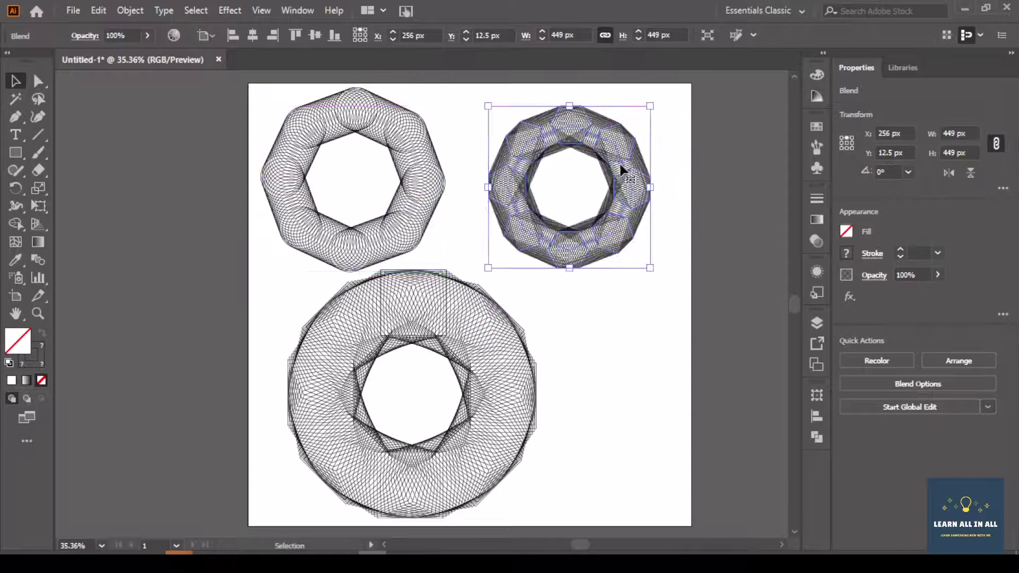
left_click(647, 323)
left_click_drag(620, 175, 638, 159)
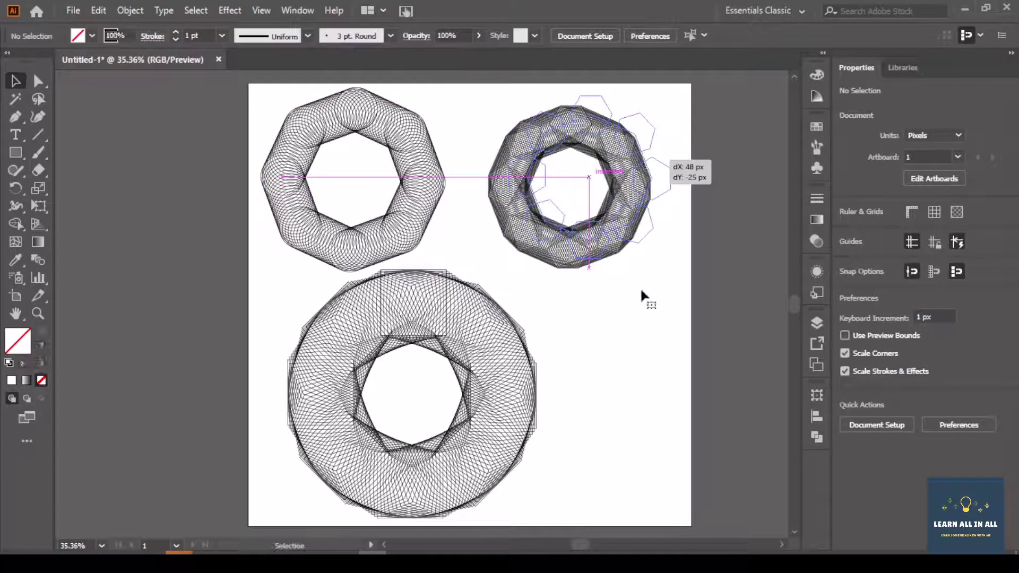
left_click(622, 312)
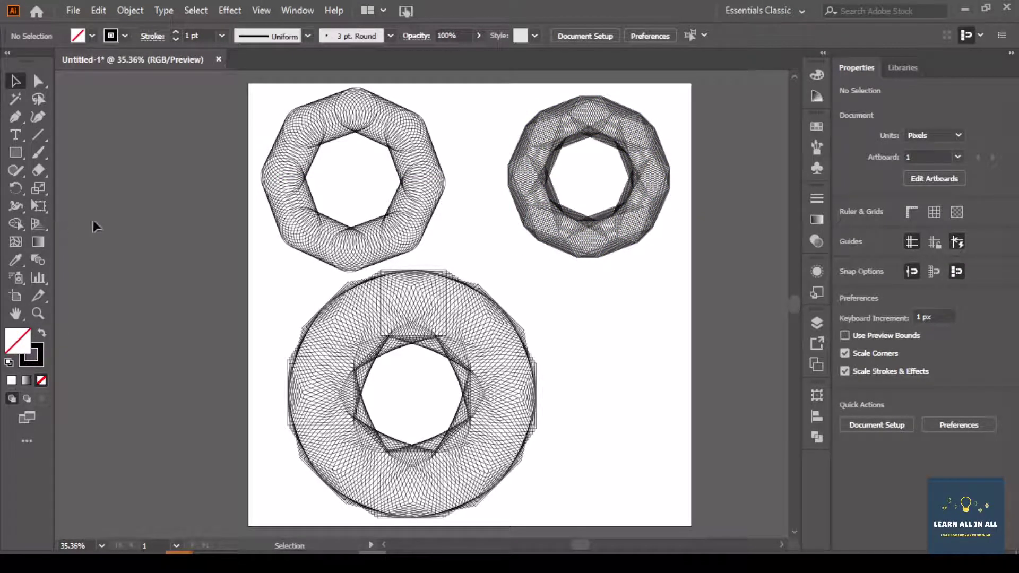
Step: Directly select the key circles along the upper-left part of the circle ring and fill them with red
left_click(43, 84)
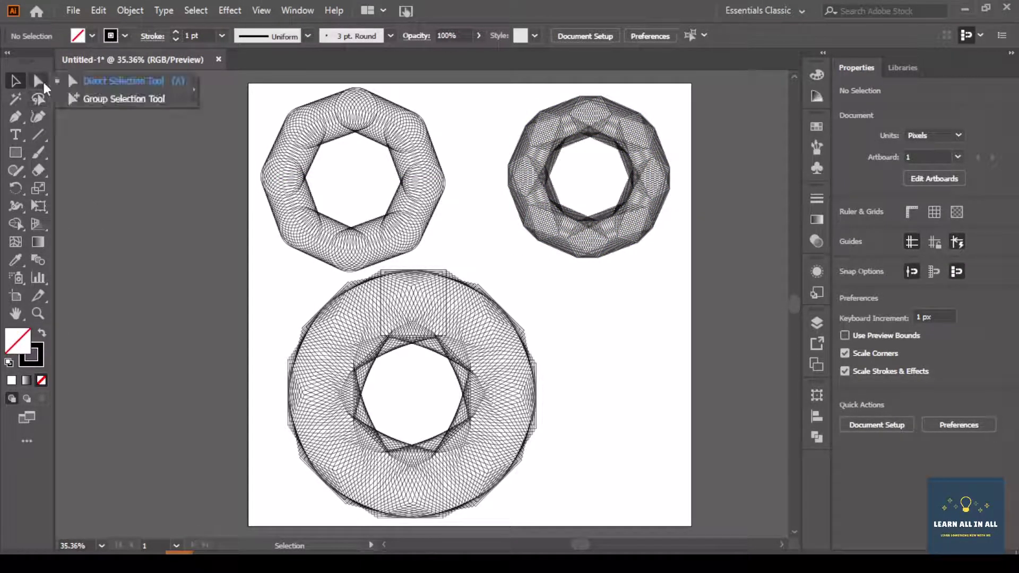
left_click(105, 80)
scroll(283, 146, "up", 1)
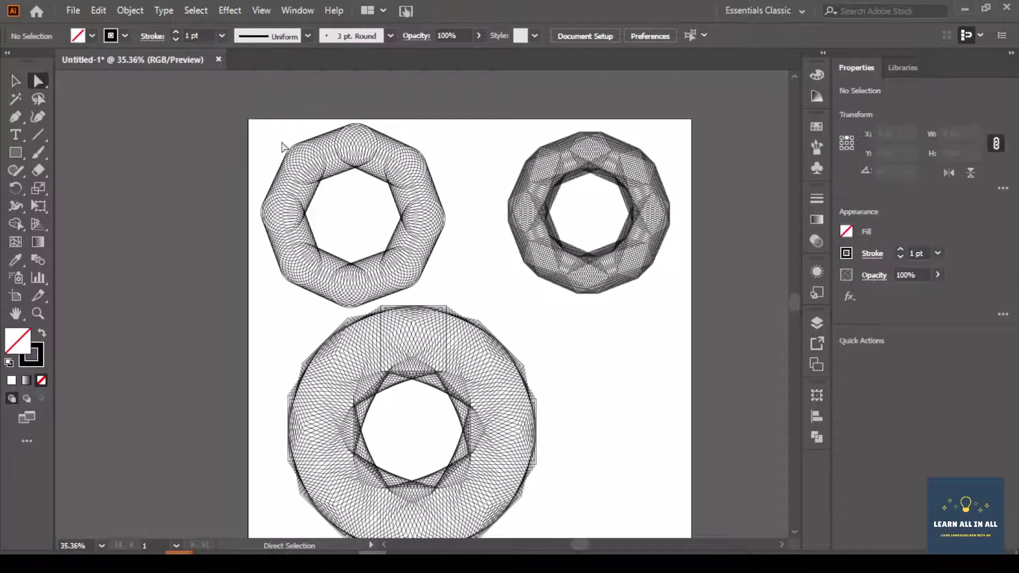
left_click_drag(275, 131, 351, 179)
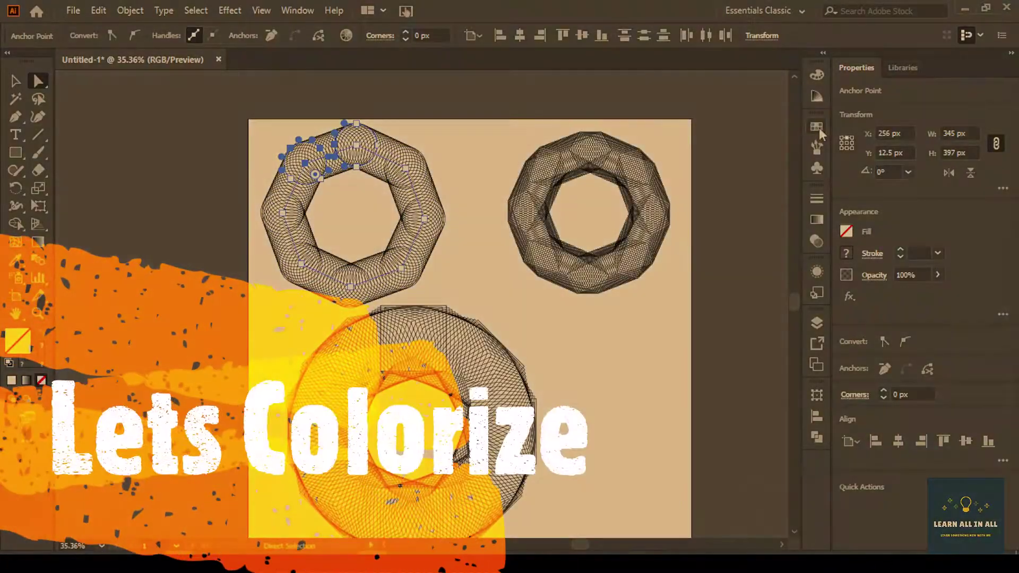
left_click(817, 130)
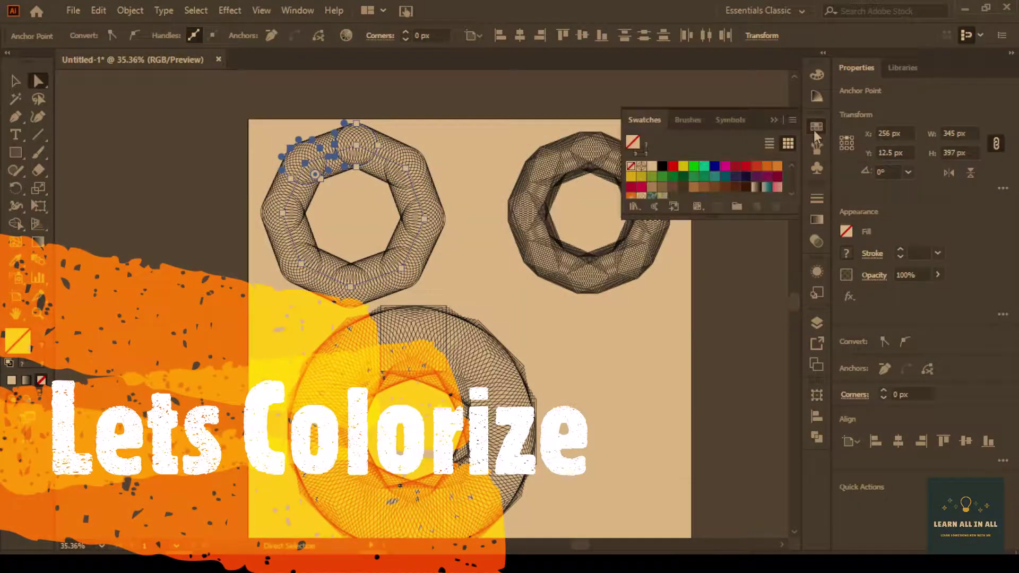
left_click(673, 166)
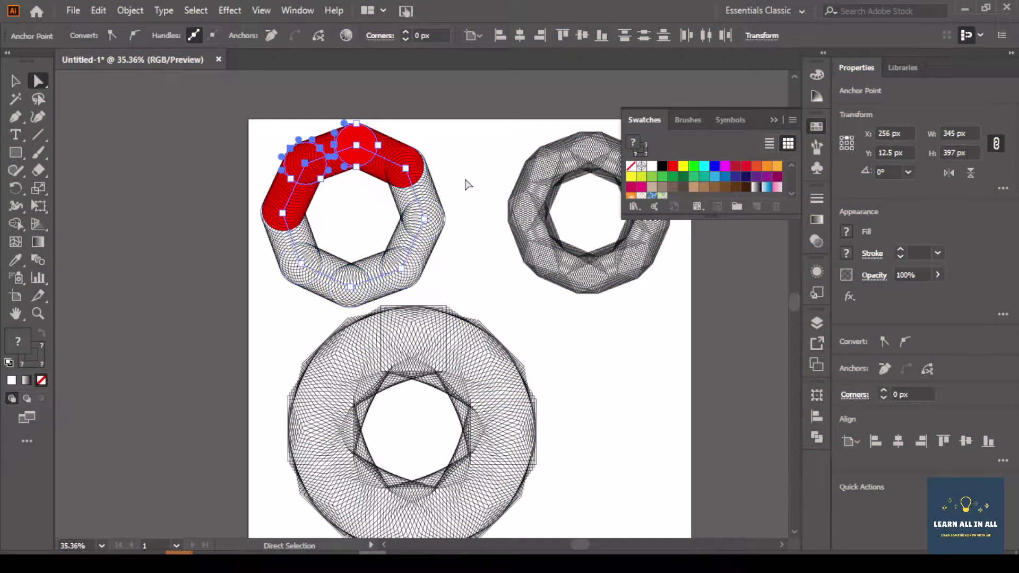
left_click(465, 182)
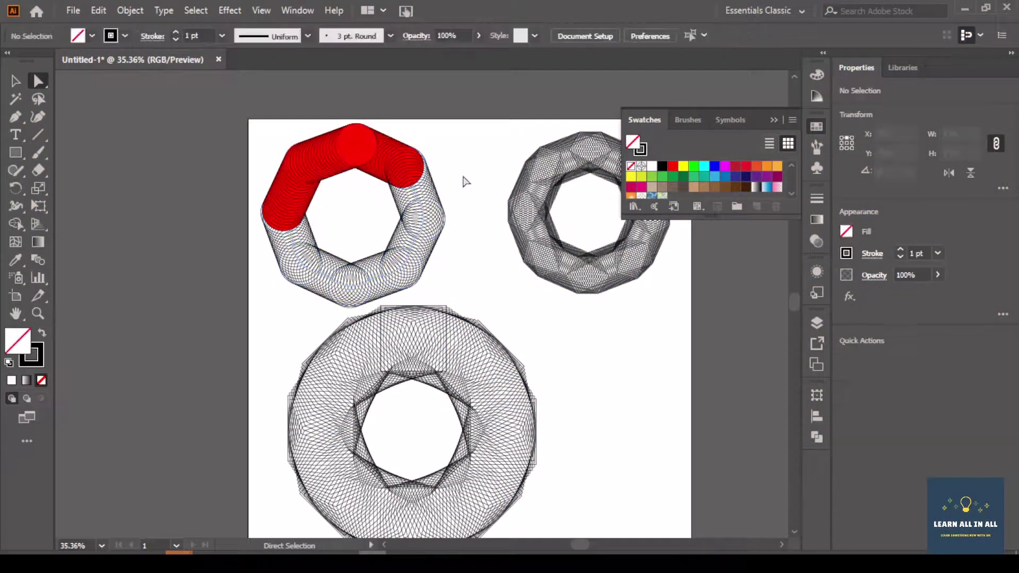
Step: Fill the key circles along the right side of the circle ring with yellow
left_click_drag(457, 184, 427, 228)
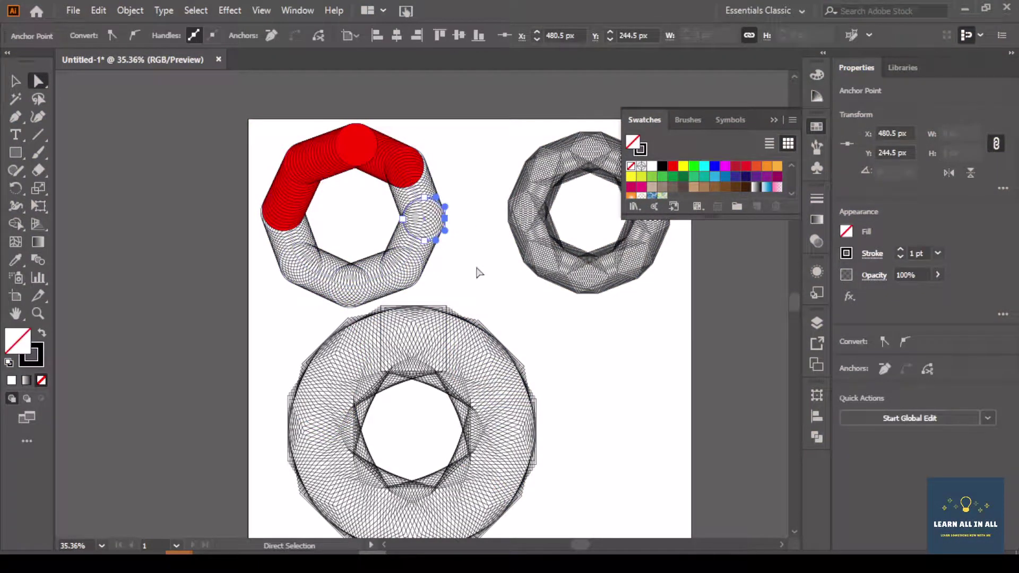
left_click(480, 272)
left_click_drag(460, 169, 403, 274)
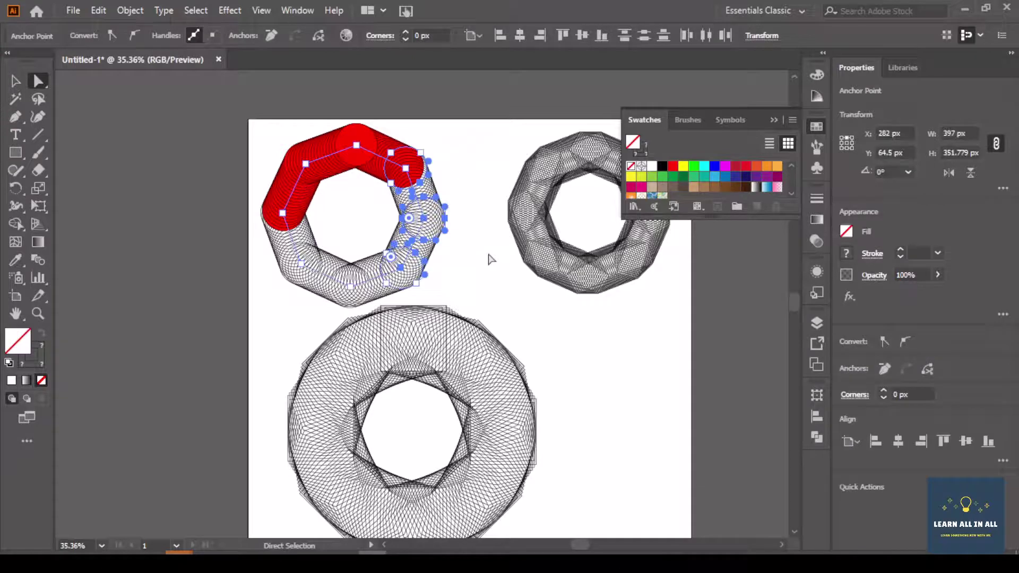
left_click(685, 167)
scroll(424, 280, "down", 1)
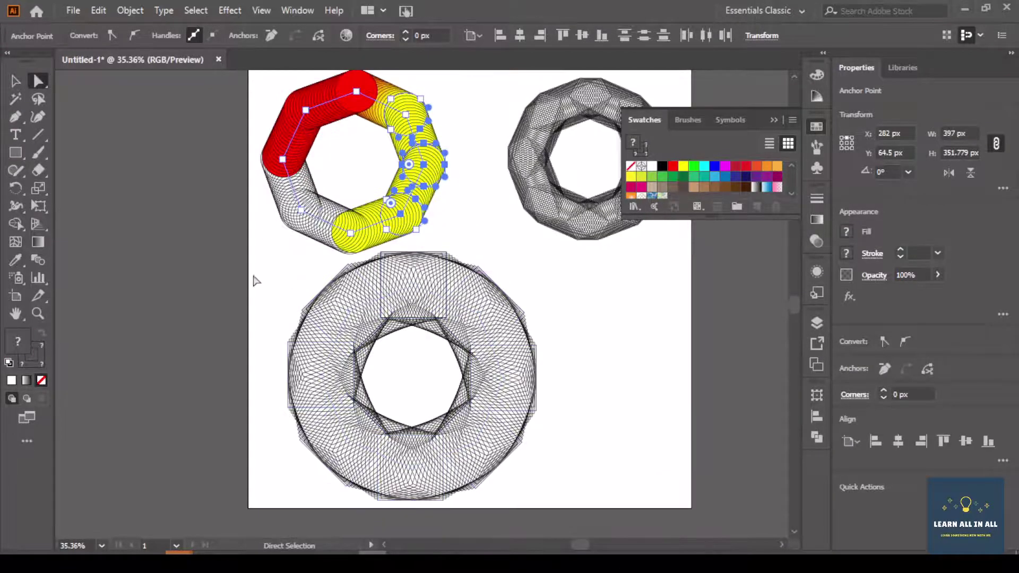
left_click(225, 238)
Step: Fill the key circles along the lower-left side of the circle ring with cyan and deselect the ring
left_click_drag(254, 205, 349, 280)
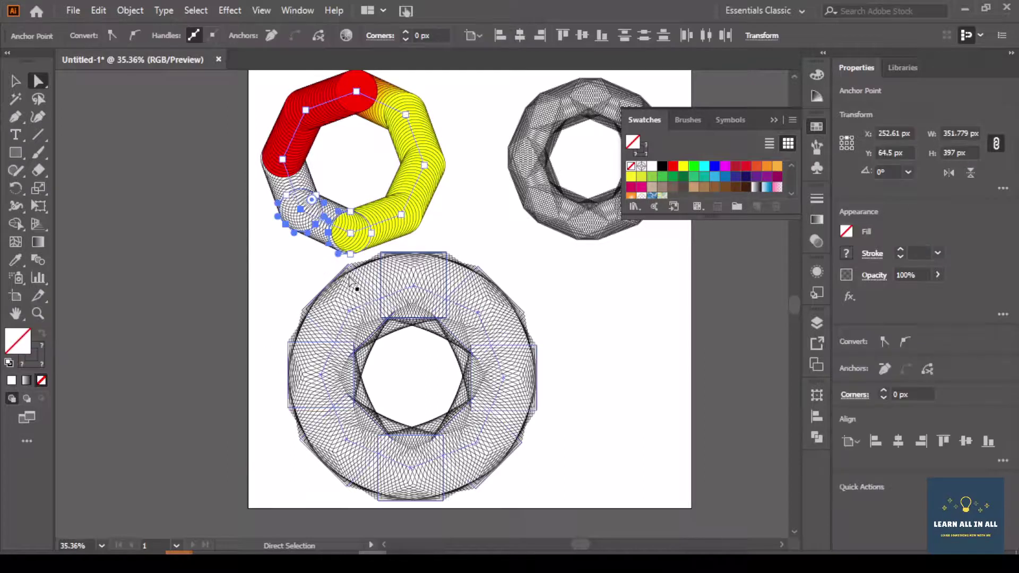
left_click(245, 211)
left_click_drag(248, 158, 342, 277)
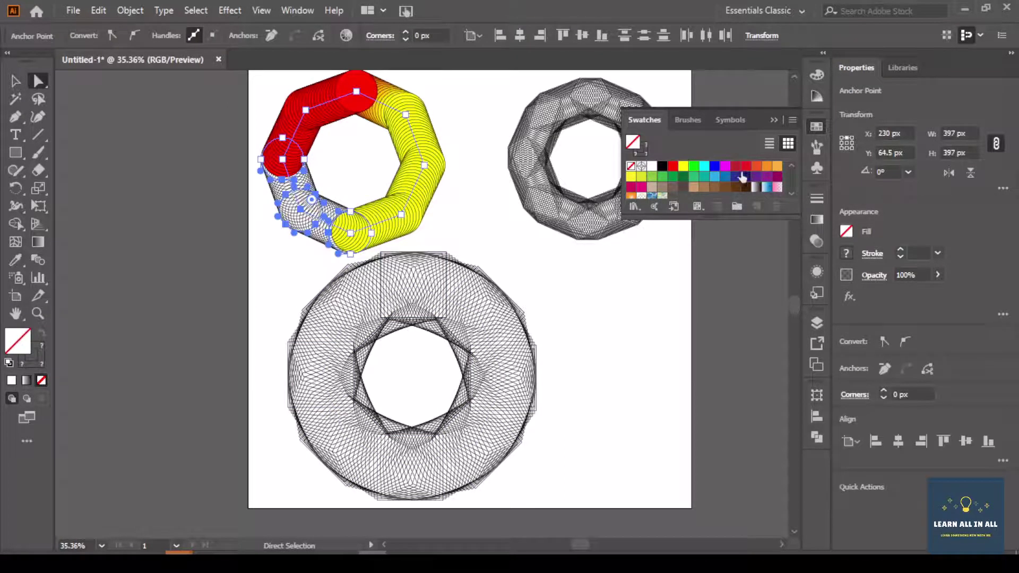
left_click(702, 170)
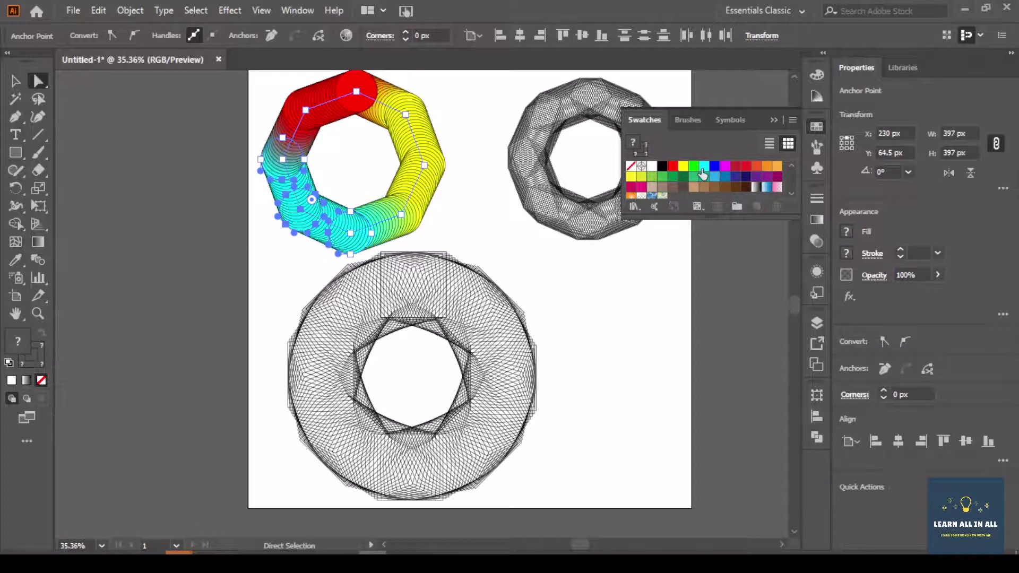
left_click(16, 81)
left_click(476, 224)
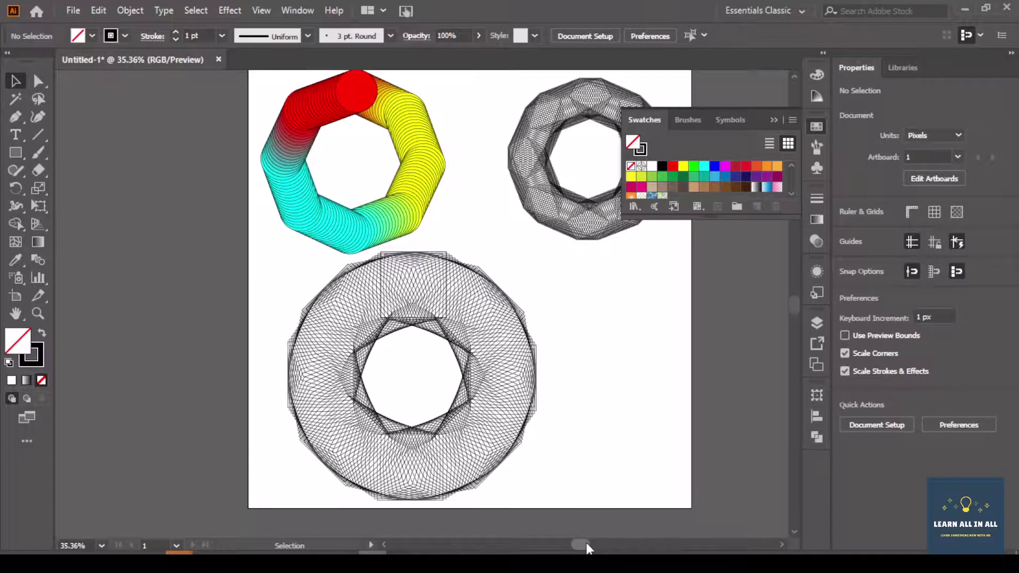
Step: Directly select the key hexagons along the top of the hexagon ring and fill them with dark red
left_click_drag(586, 542, 594, 542)
scroll(514, 321, "up", 2)
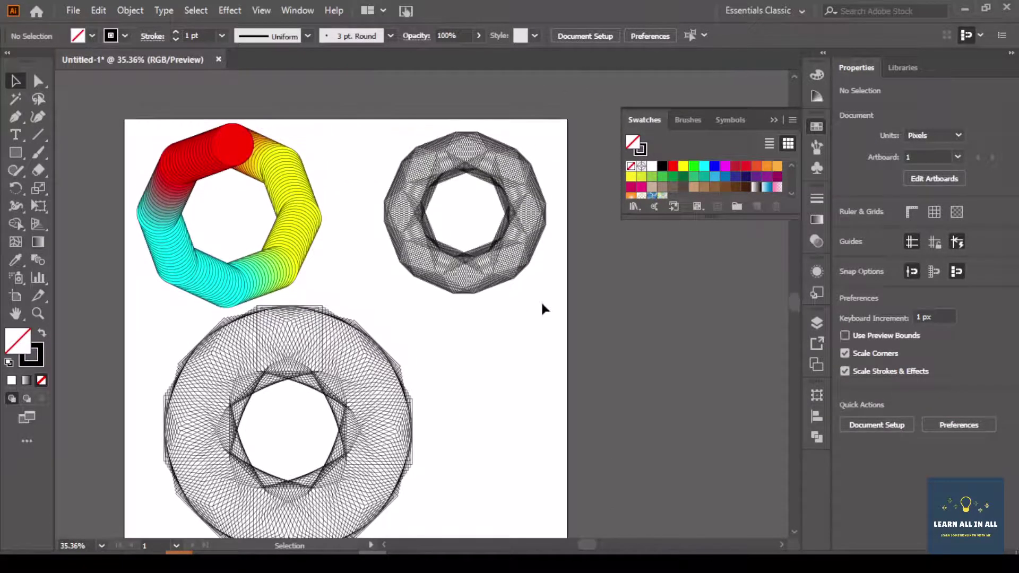
left_click_drag(389, 128, 571, 173)
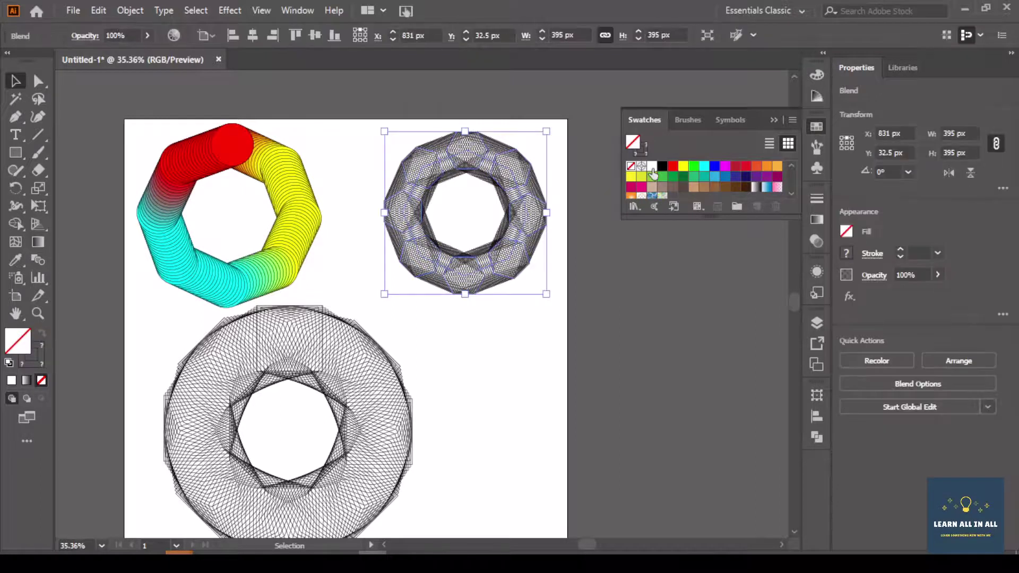
left_click(528, 371)
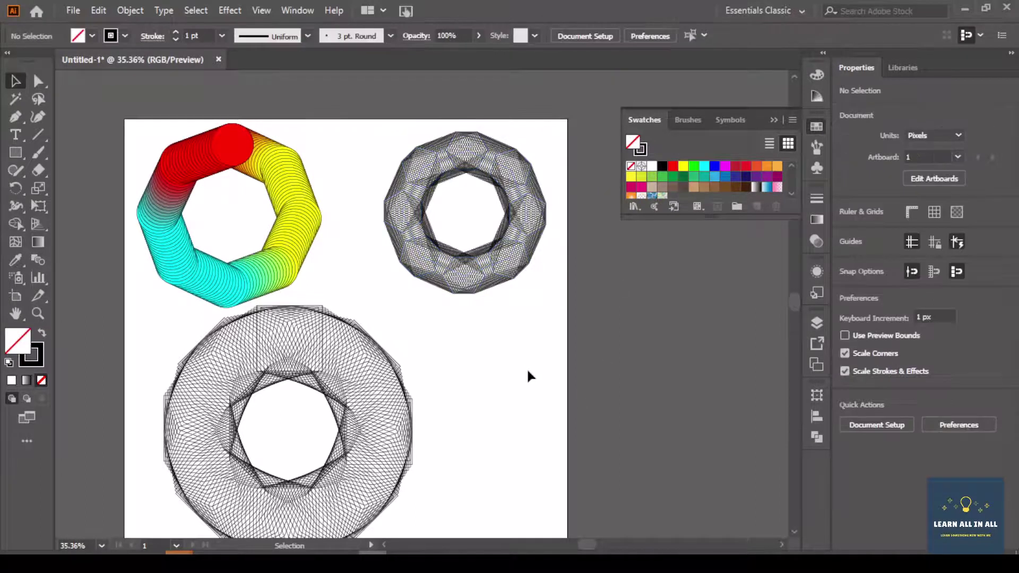
left_click(39, 80)
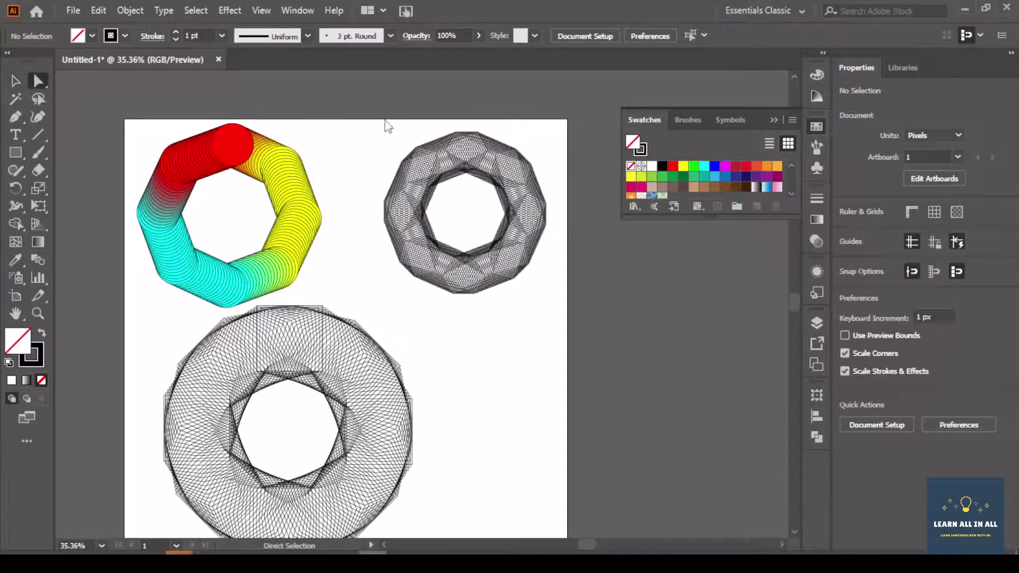
left_click_drag(423, 124, 512, 178)
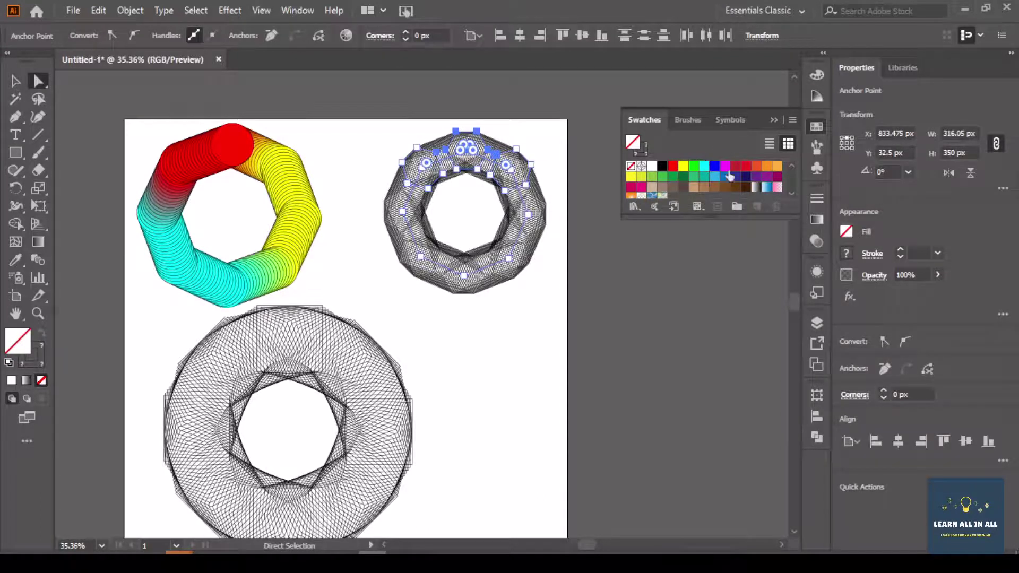
left_click(733, 175)
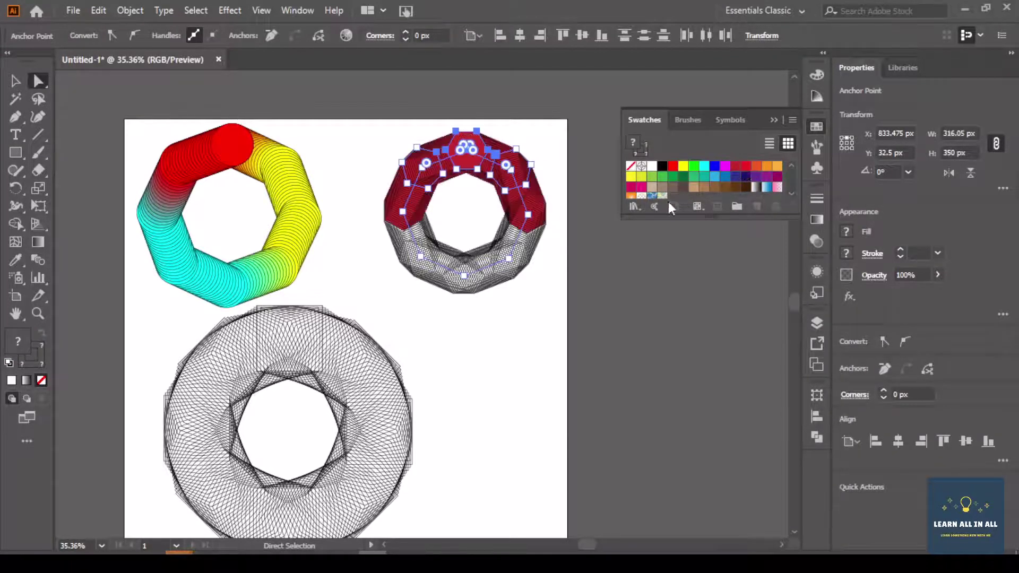
left_click(546, 267)
Step: Fill the key hexagons along the right side of the hexagon ring with blue
left_click_drag(546, 164, 521, 294)
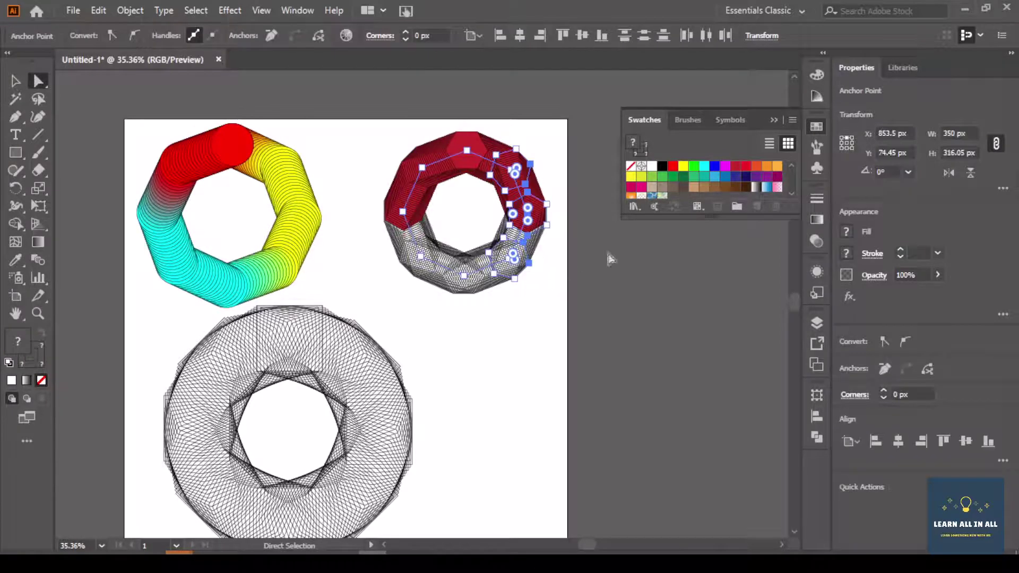
left_click(720, 178)
left_click(538, 307)
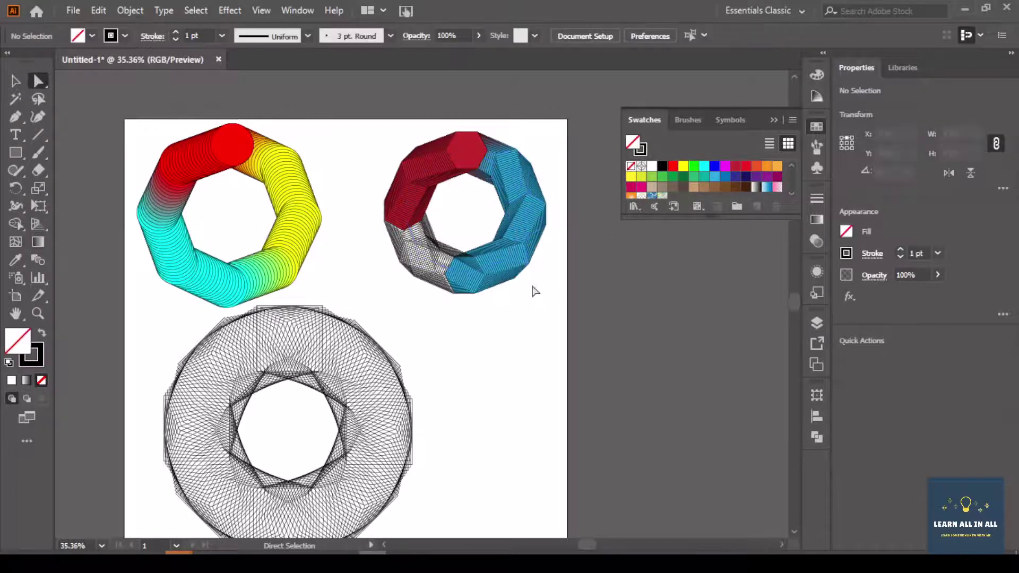
Step: Fill the key hexagons along the bottom of the hexagon ring with green
left_click_drag(536, 294, 425, 258)
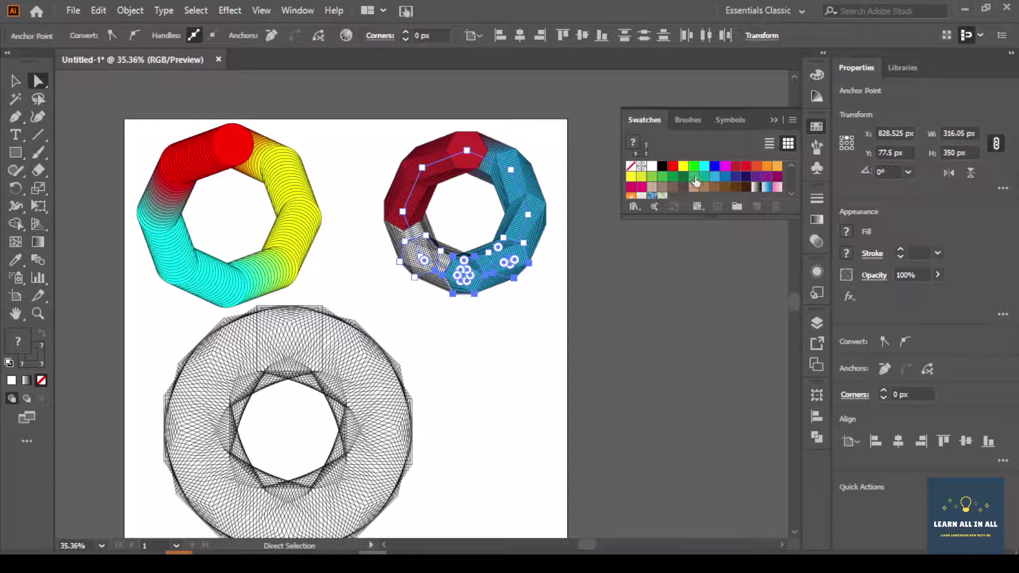
left_click(688, 180)
left_click(481, 334)
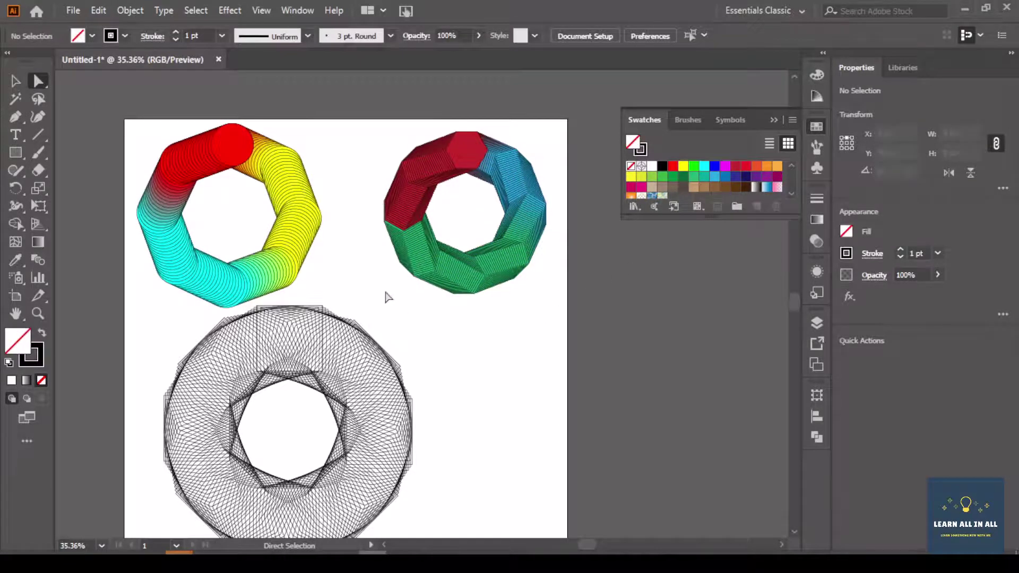
Step: Try filling the key square at the upper right of the square ring with black, and undo the fill
scroll(387, 295, "down", 2)
scroll(393, 289, "down", 1)
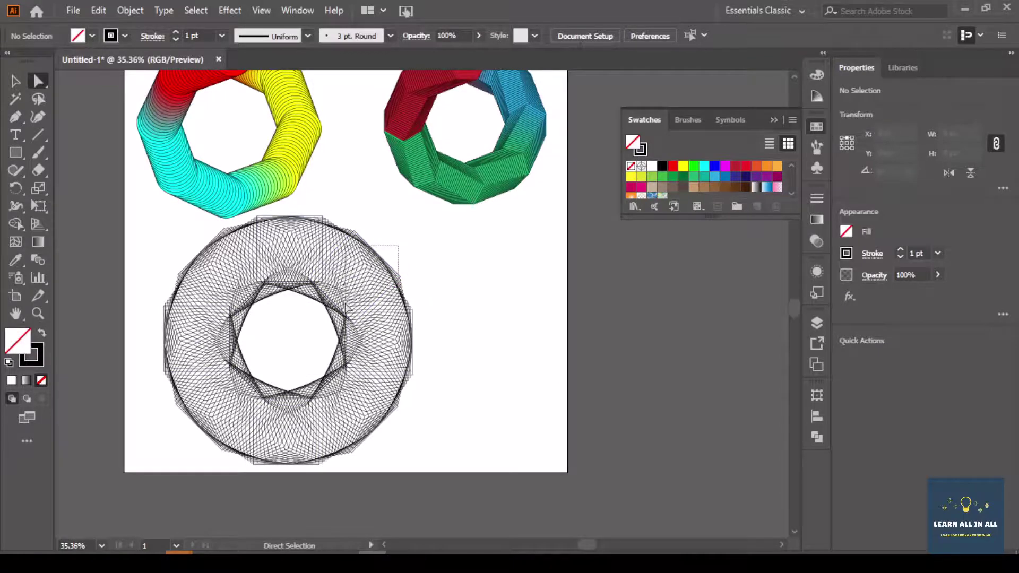
left_click(353, 276)
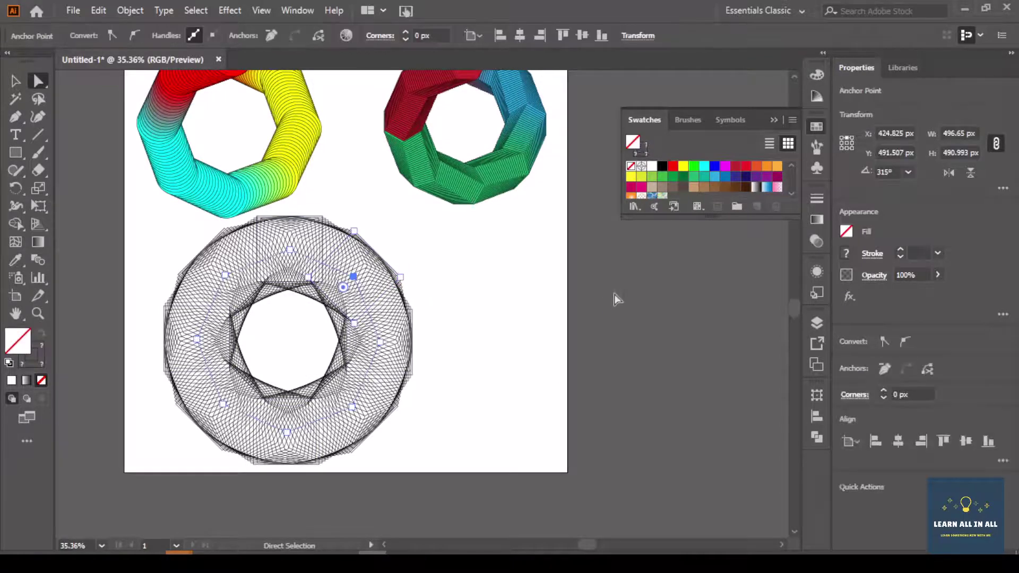
left_click(663, 167)
left_click(440, 346)
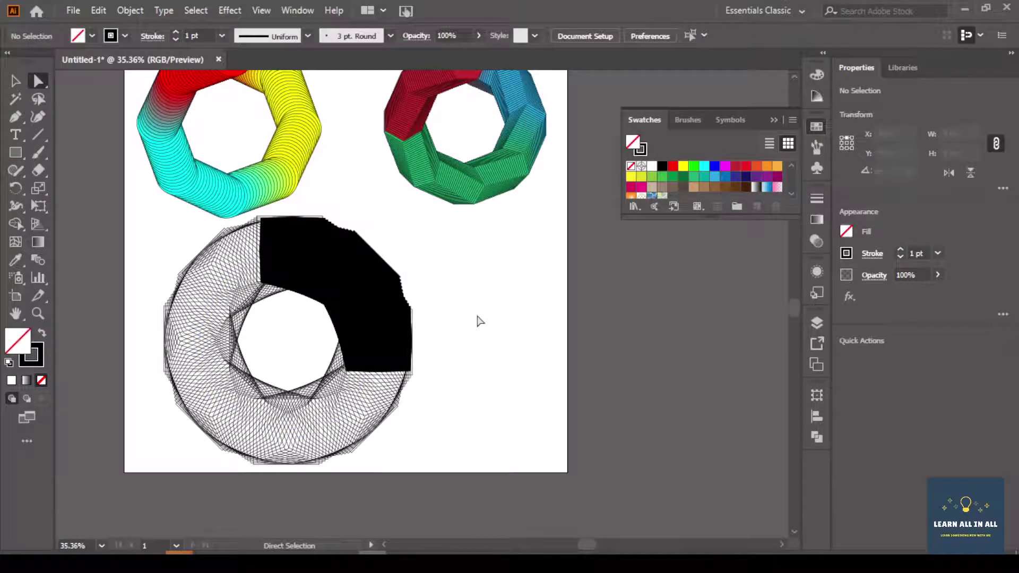
key("ctrl+z")
Step: Directly select the key square at the upper right of the square ring and fill it with yellow
left_click_drag(470, 289, 350, 268)
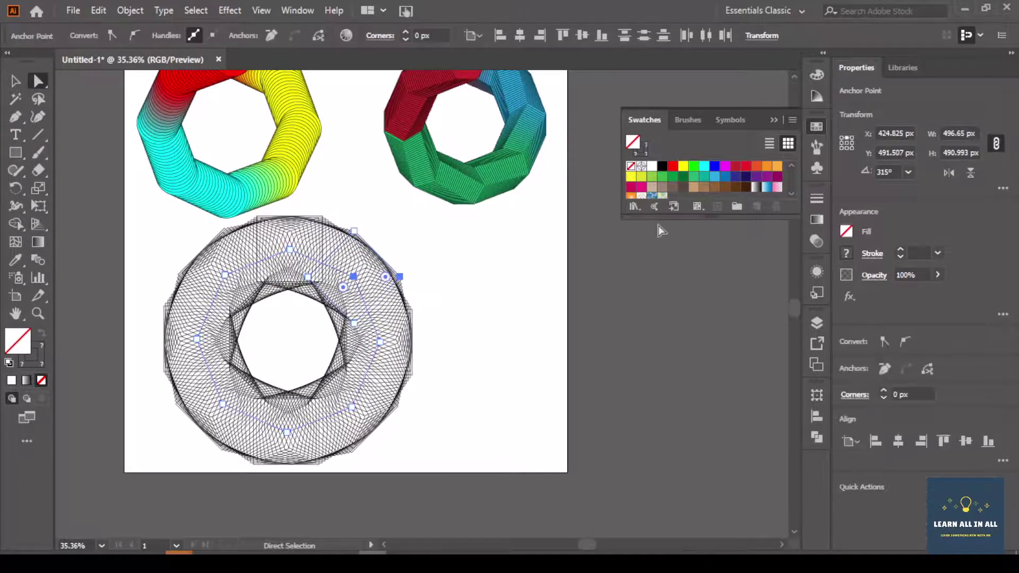
left_click(683, 166)
left_click(486, 348)
scroll(487, 346, "down", 1)
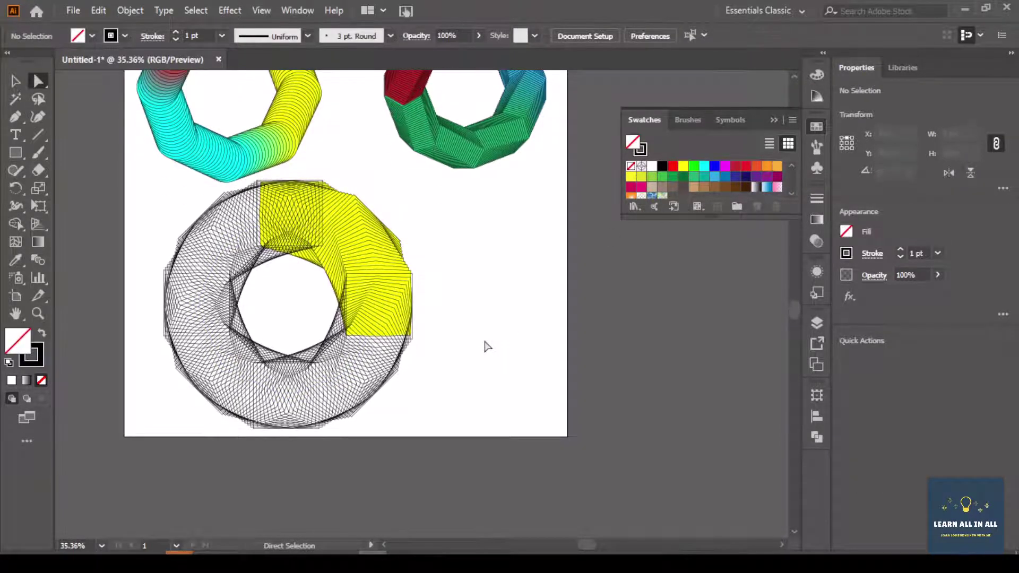
Step: Directly select the key squares along the right side of the square ring, try a brown fill, and replace it with the blue gradient swatch
left_click_drag(326, 172, 289, 437)
left_click(716, 187)
left_click(449, 293)
scroll(475, 350, "down", 1)
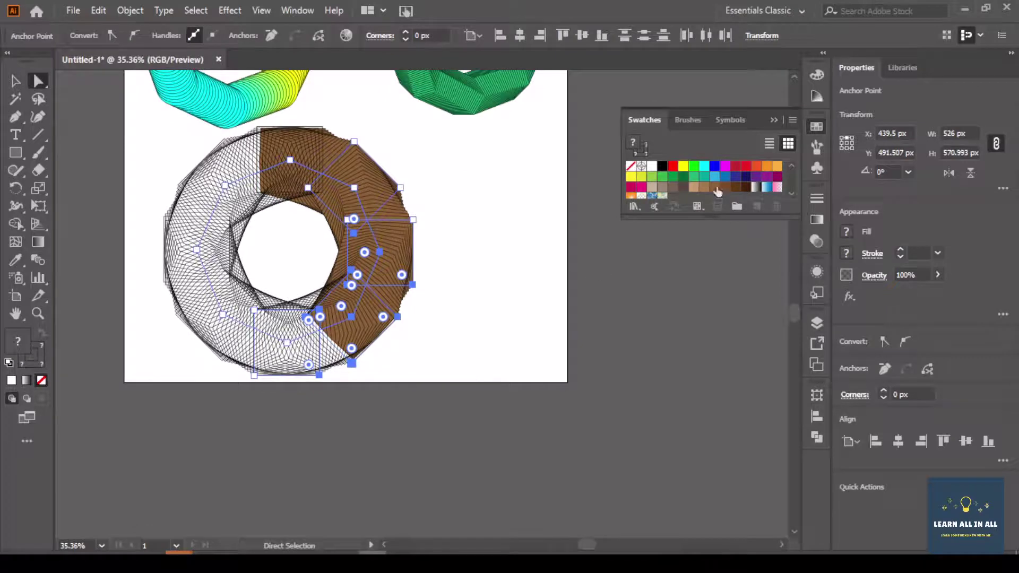
left_click(766, 190)
left_click(438, 352)
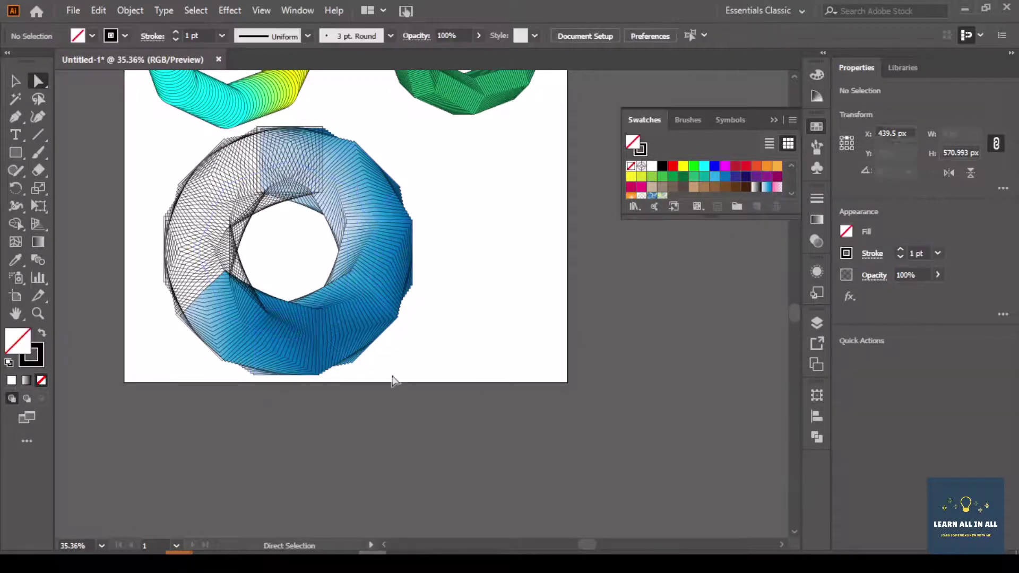
Step: Directly select the key squares along the lower-left side of the square ring, fill them with dark blue, and deselect the ring
left_click_drag(188, 360, 285, 293)
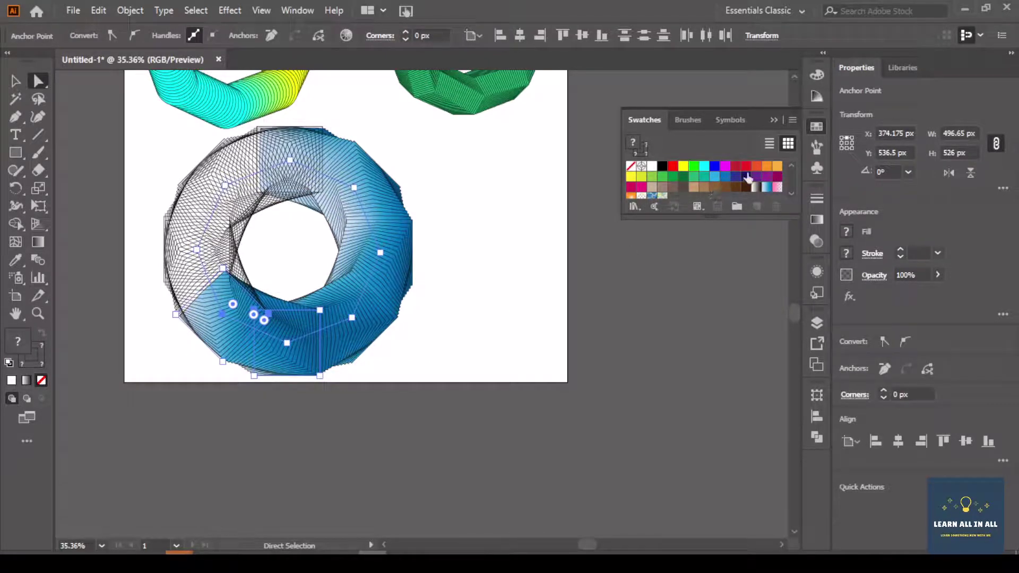
left_click(738, 178)
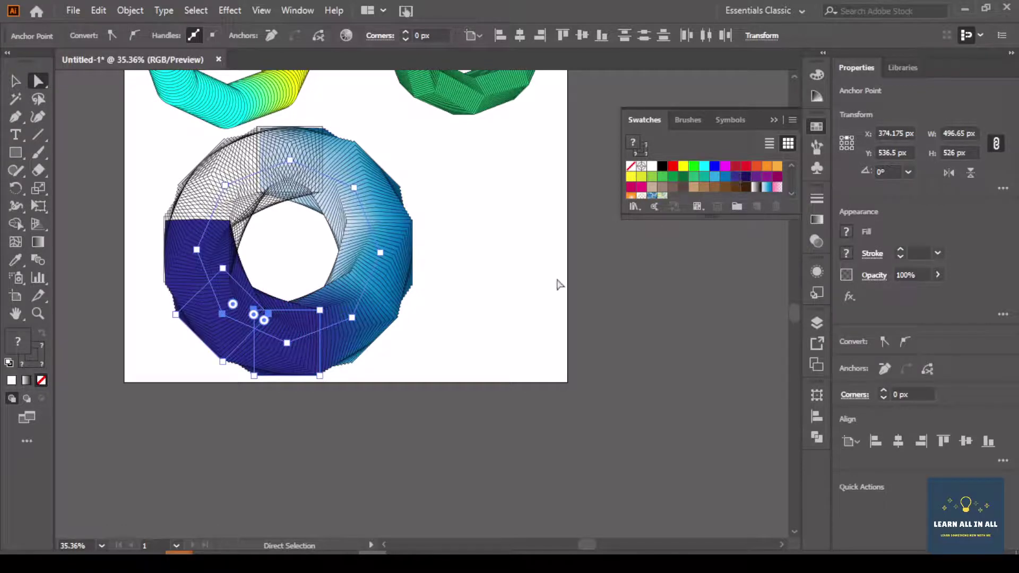
left_click(513, 268)
scroll(176, 204, "up", 1)
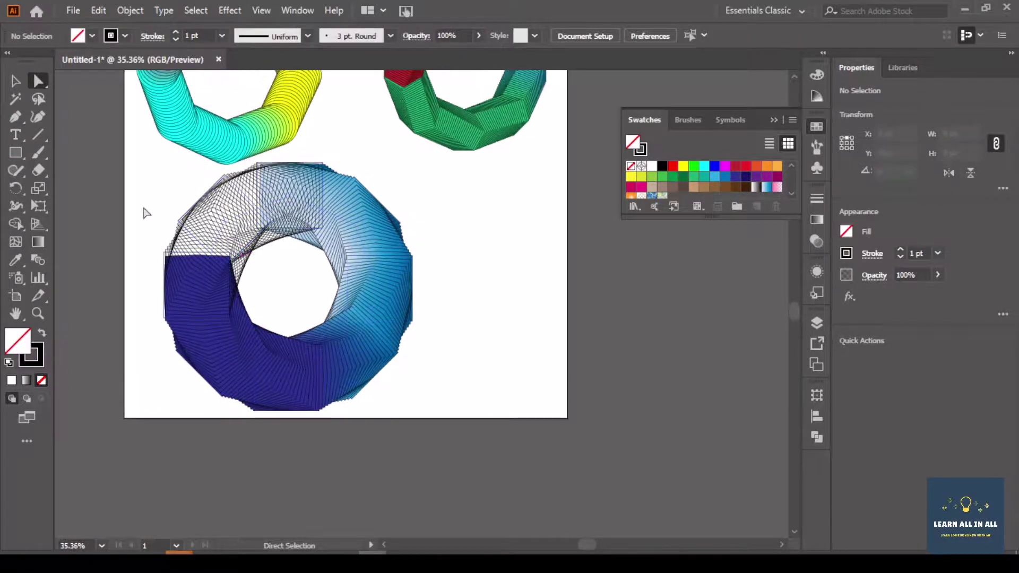
Step: Directly select the key squares along the upper-left side of the square ring and fill them with dark green
left_click_drag(144, 207, 284, 270)
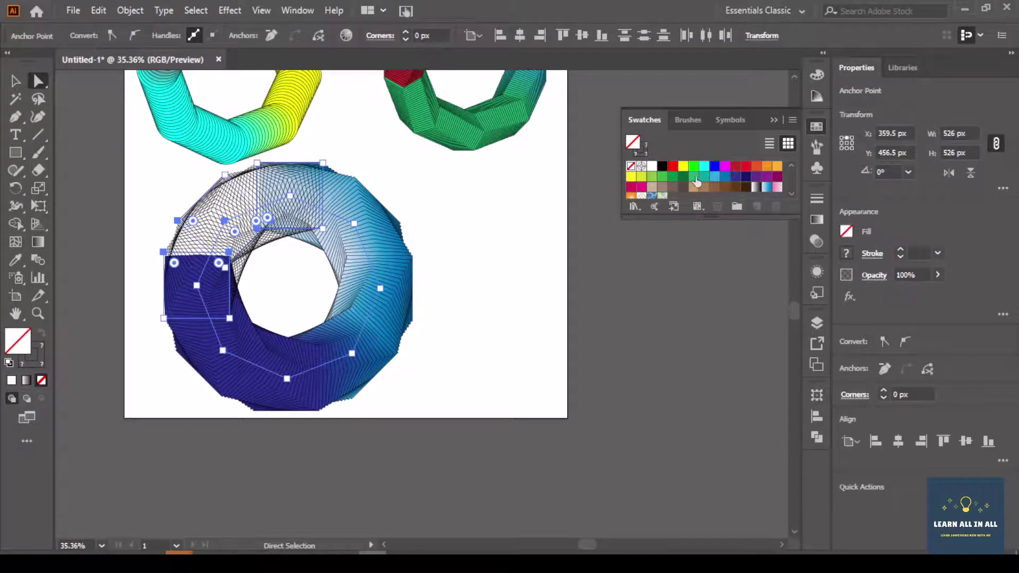
left_click(679, 178)
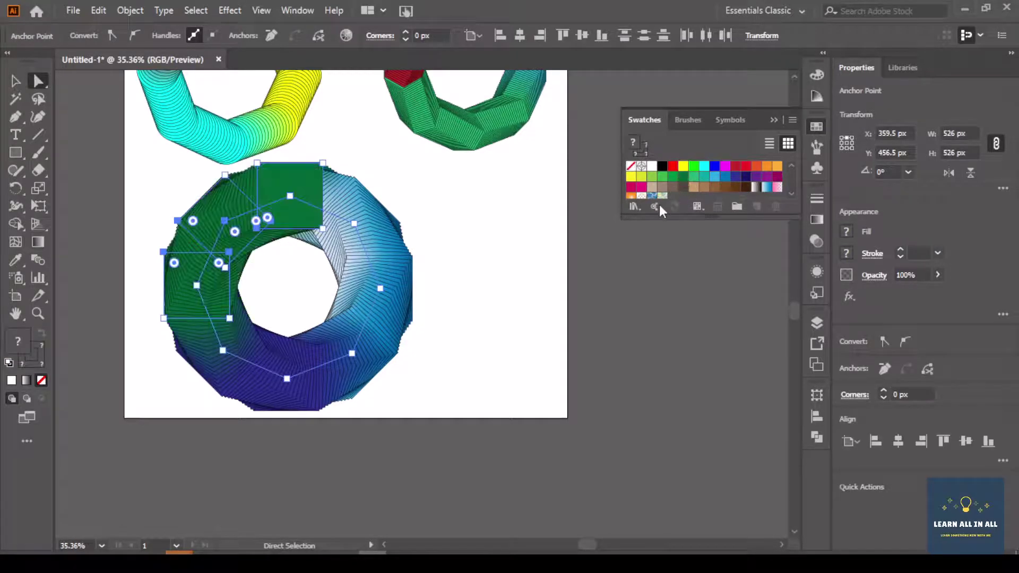
left_click(504, 270)
Step: Fill the topmost key square of the square ring with light green and deselect the ring
left_click(289, 210)
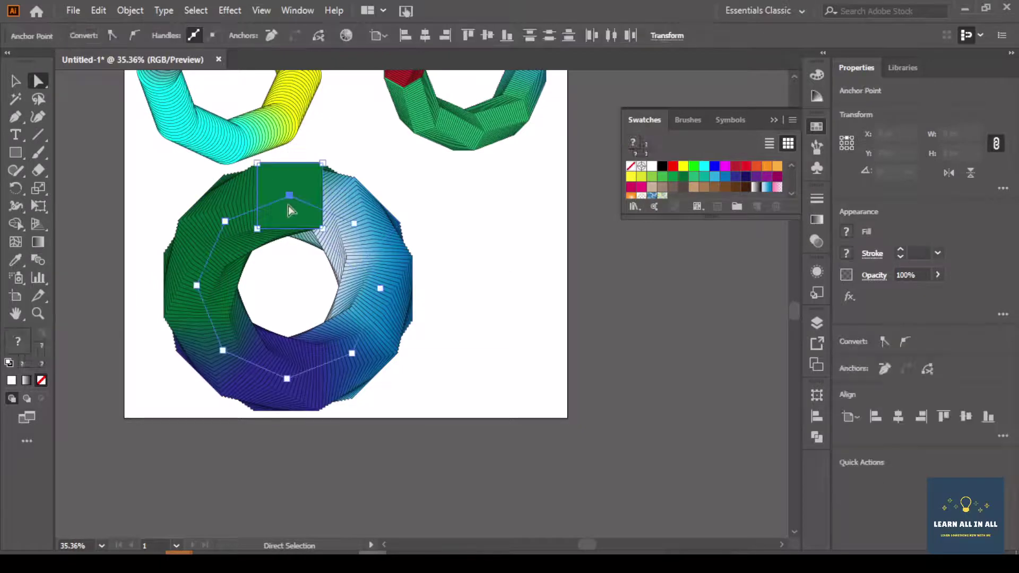
left_click(653, 177)
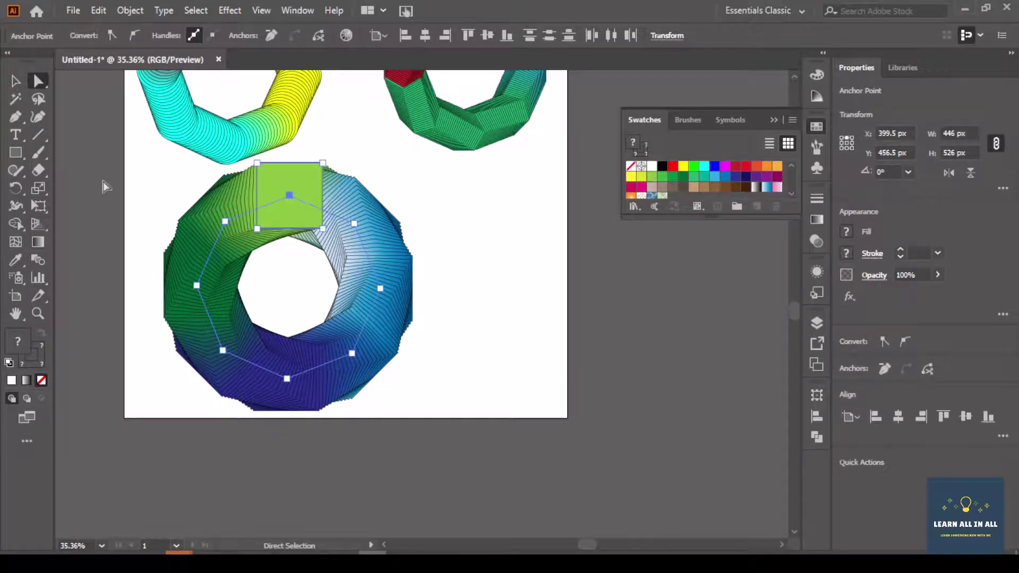
left_click(15, 81)
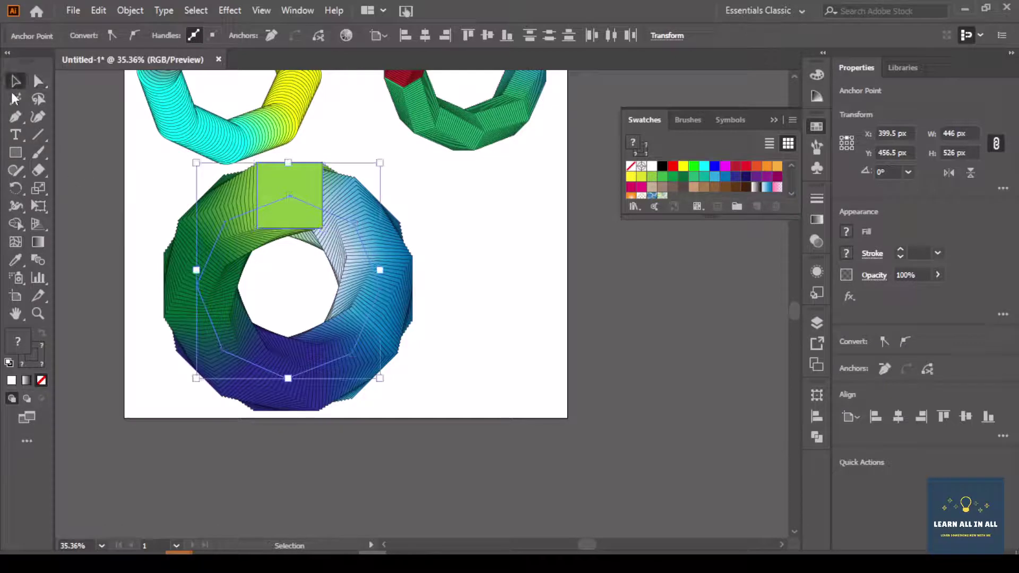
left_click(526, 287)
scroll(520, 289, "up", 5)
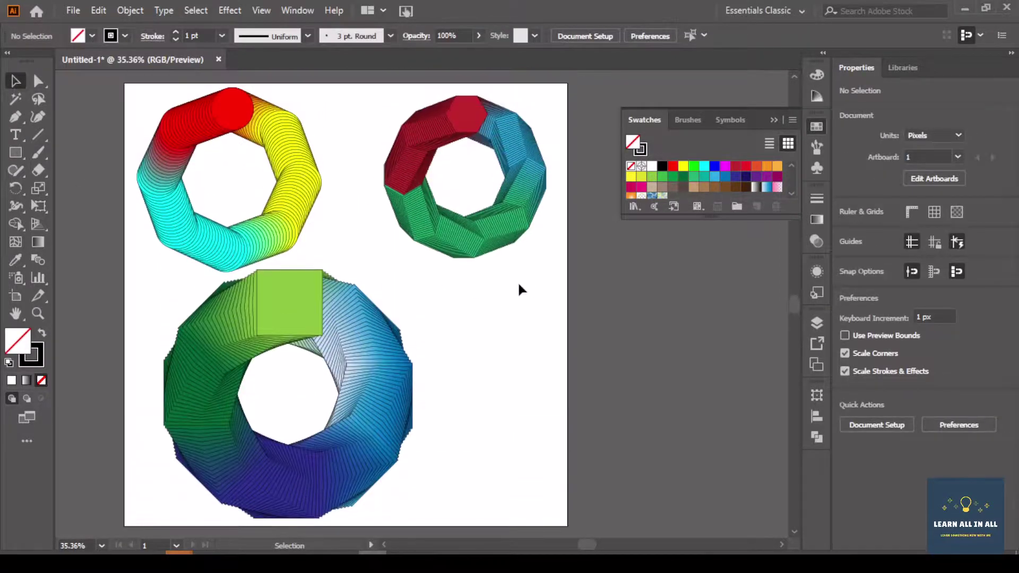
Step: Try moving the light green key square alone past the artboard's left edge, and return it to its place in the ring
scroll(519, 285, "down", 2)
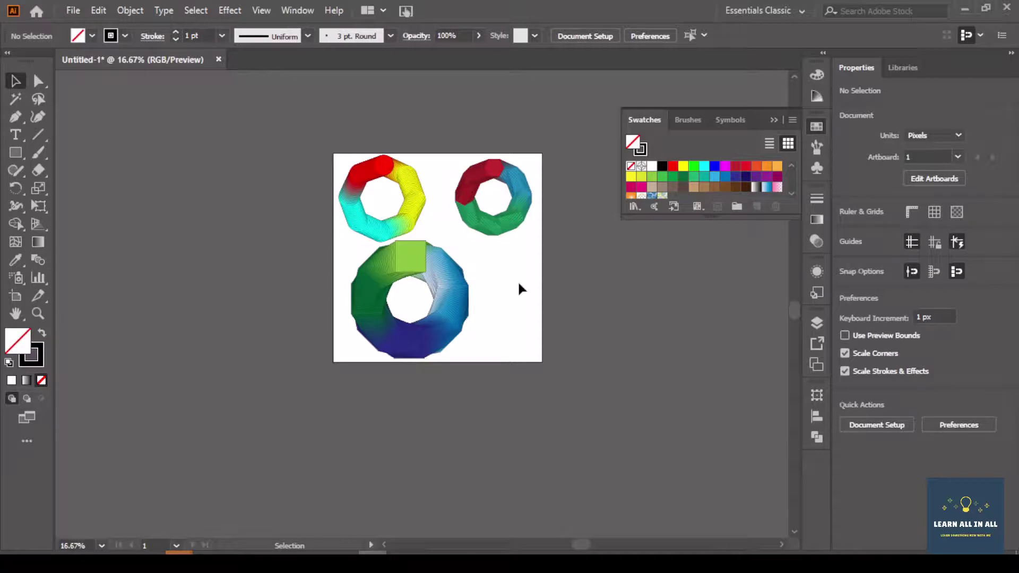
left_click(417, 276)
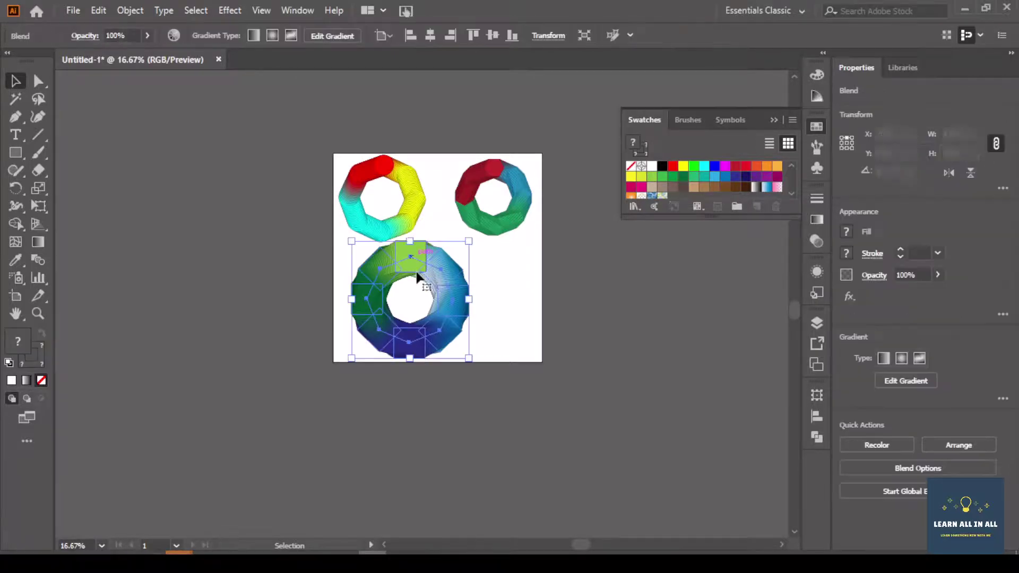
scroll(414, 260, "up", 4)
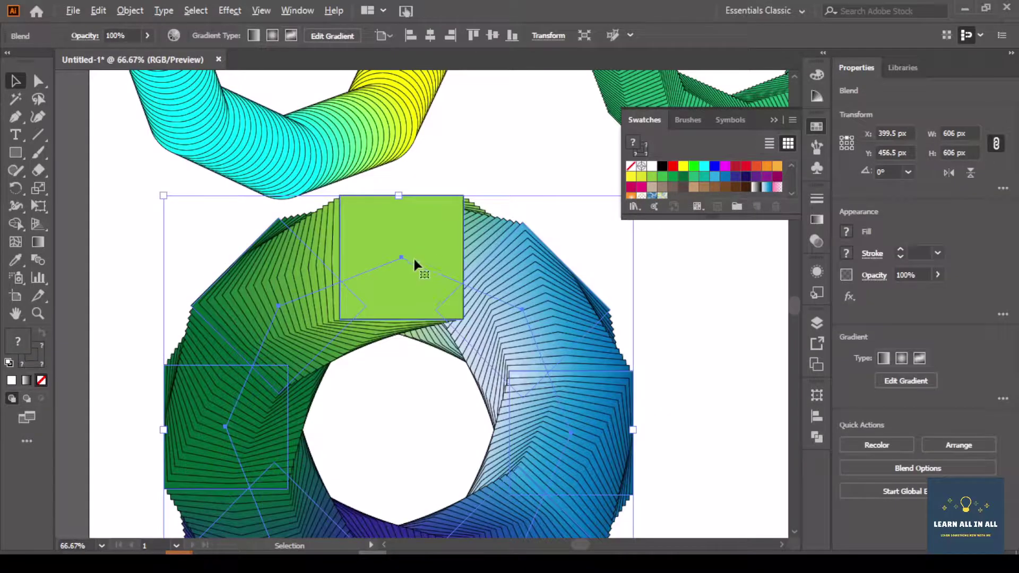
left_click(695, 321)
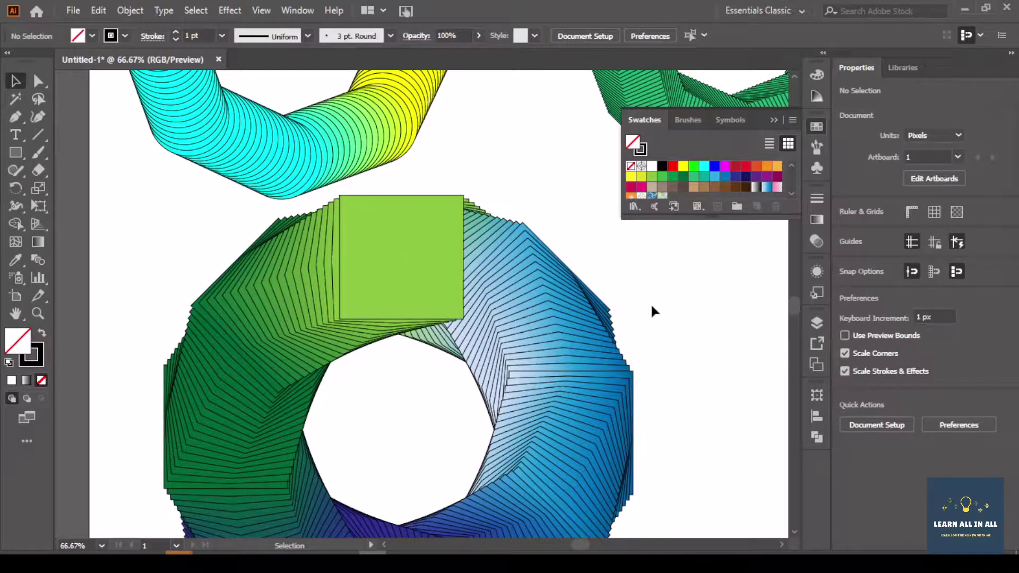
key("a")
left_click(427, 268)
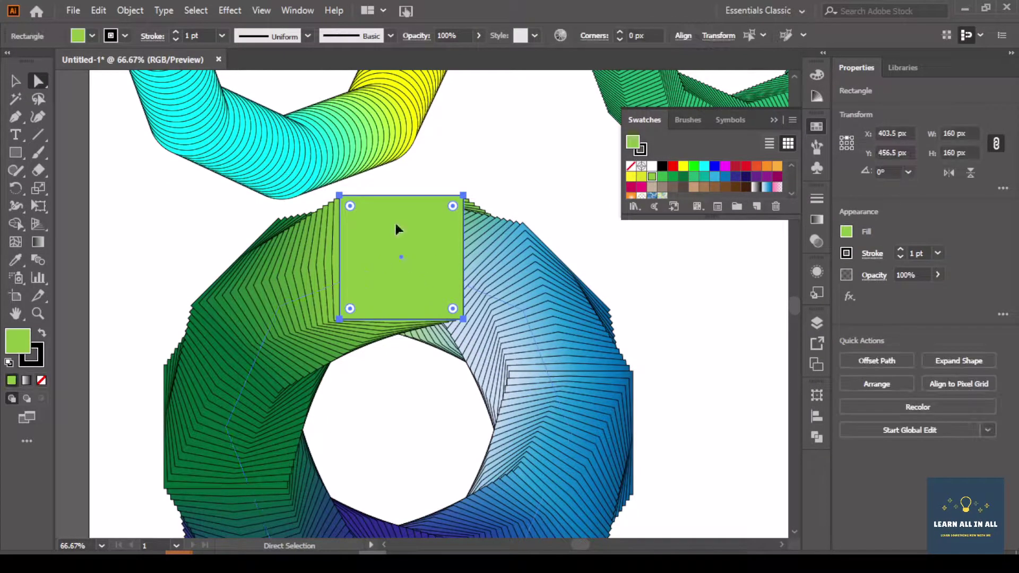
left_click_drag(398, 226, 503, 113)
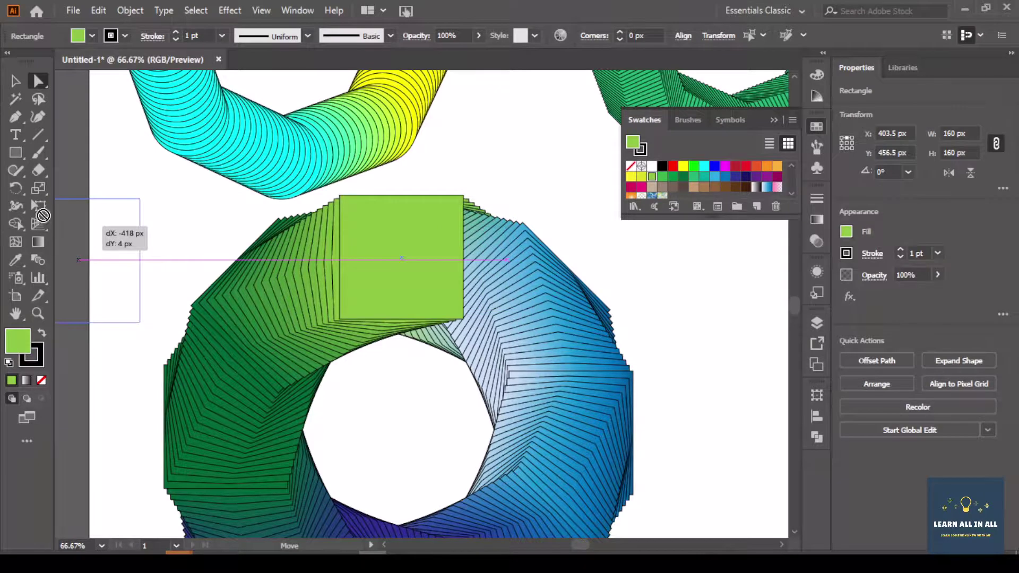
left_click_drag(43, 215, 30, 207)
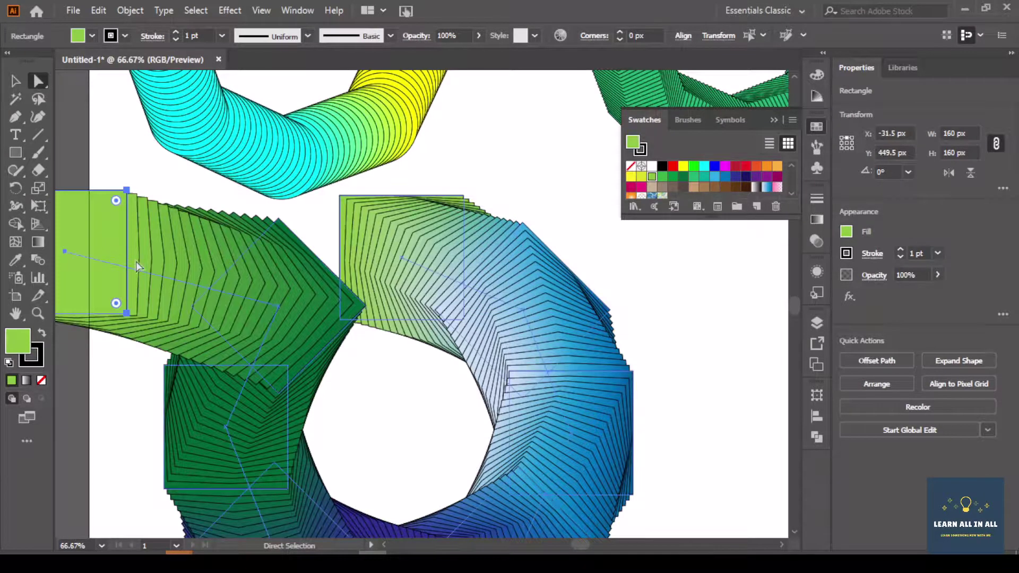
left_click_drag(116, 254, 453, 257)
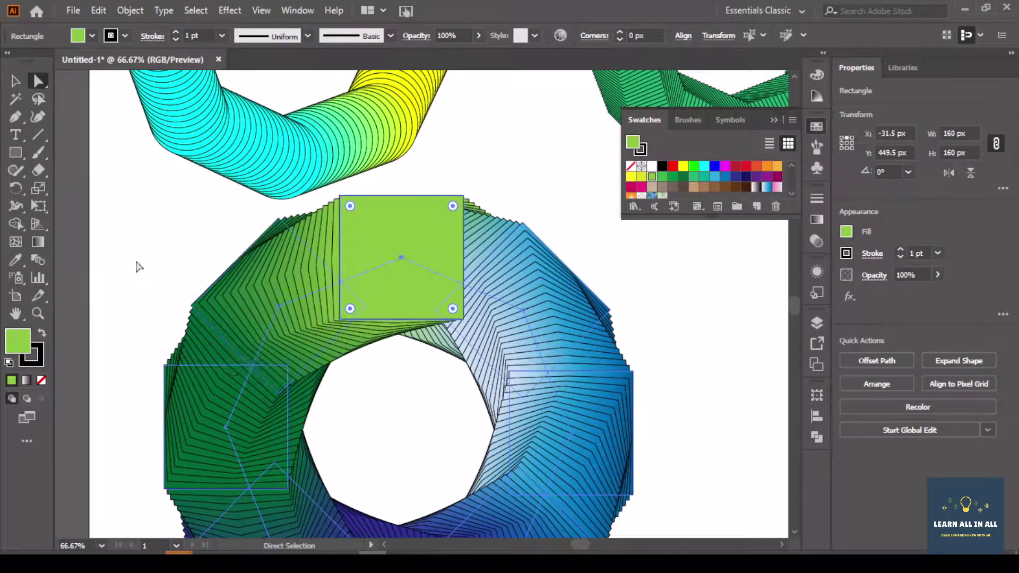
left_click(682, 302)
Step: Try moving the light green key square to the right beyond the square ring, and undo the move
left_click(393, 256)
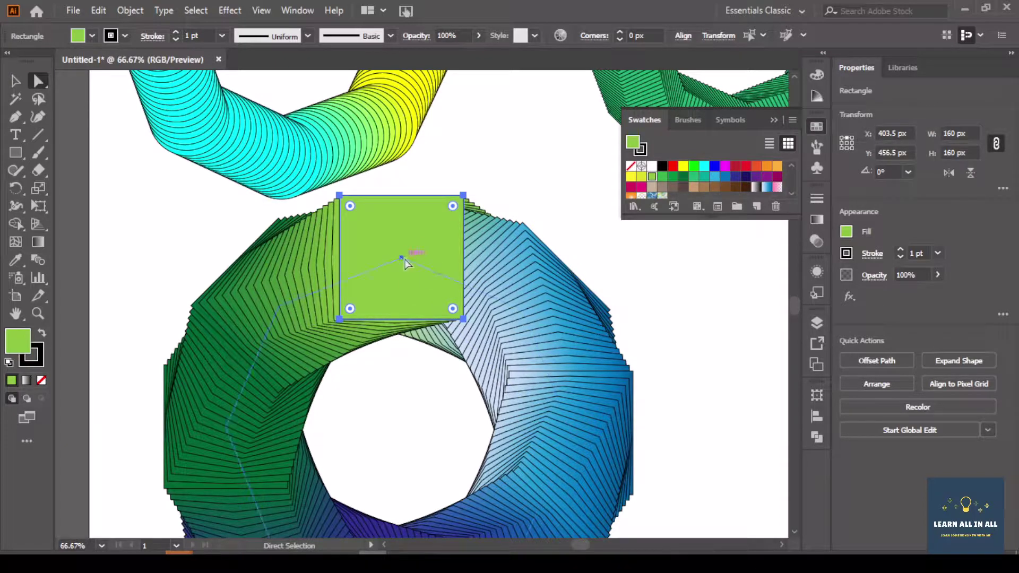
left_click_drag(403, 259, 710, 267)
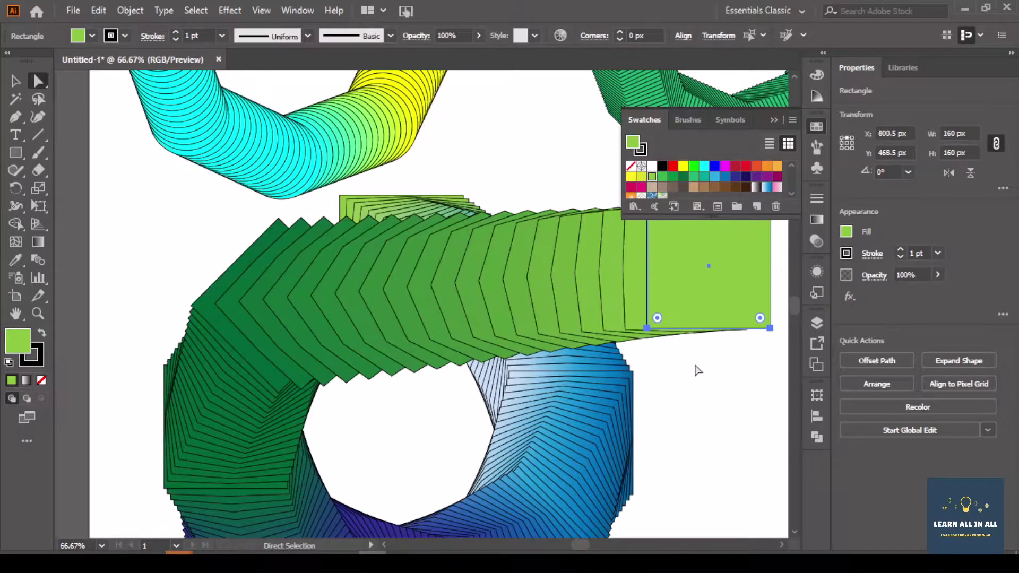
scroll(695, 372, "down", 5, "alt")
scroll(695, 370, "down", 1)
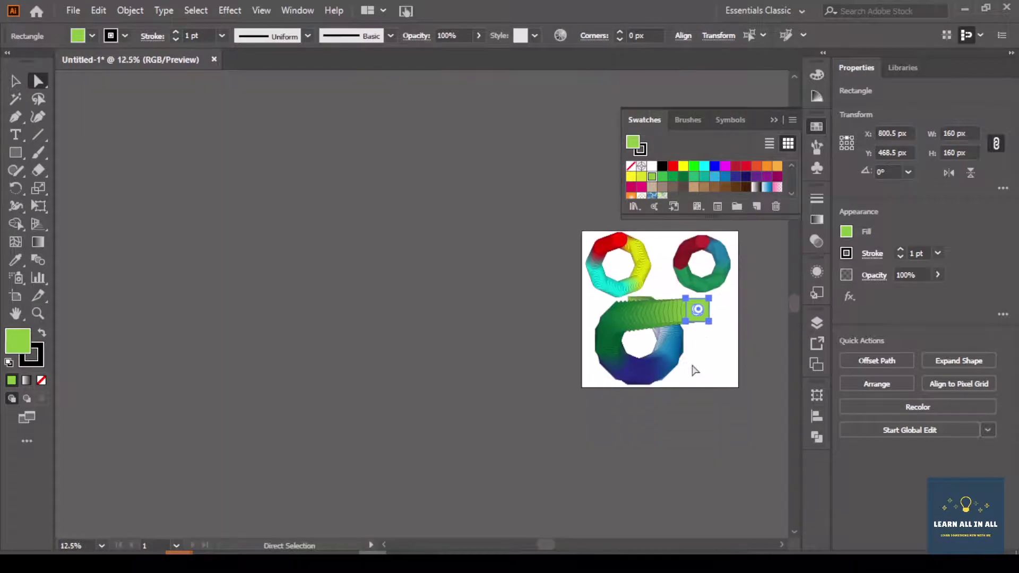
scroll(683, 354, "up", 3, "alt")
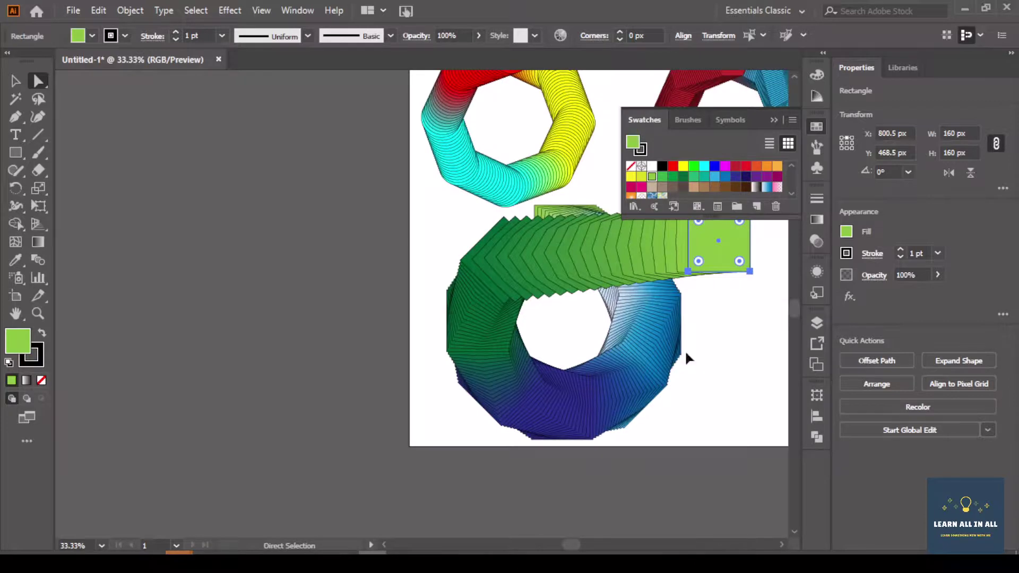
key("ctrl+z")
scroll(687, 360, "up", 1)
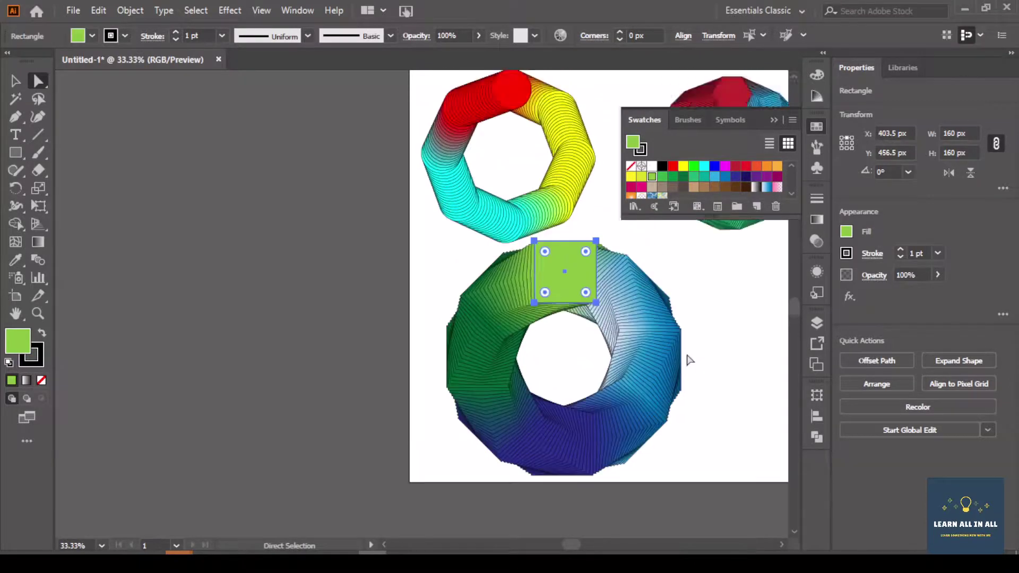
Step: Move the whole square ring right so it sits centrally below the other two rings, and deselect it
scroll(679, 280, "up", 1)
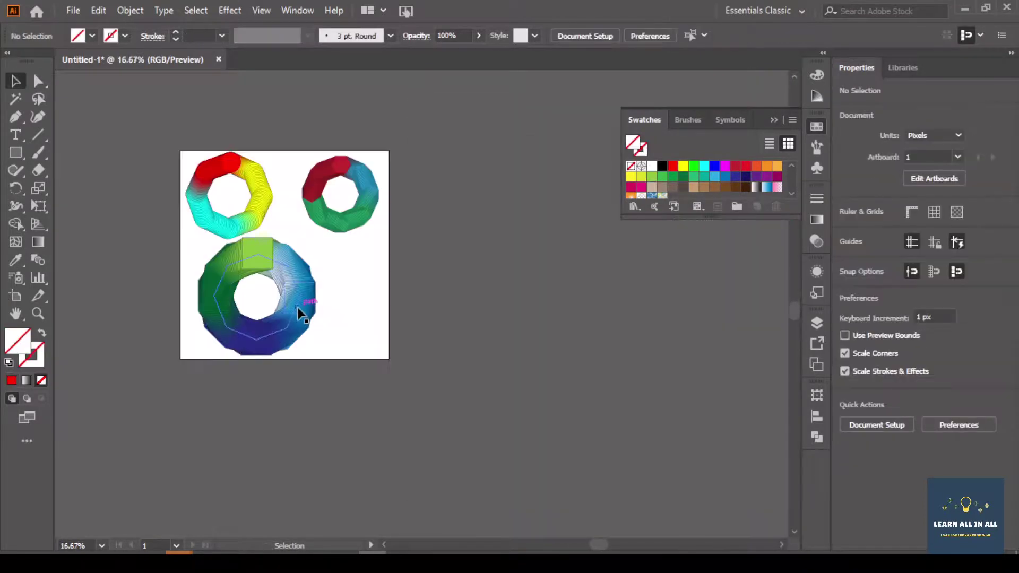
left_click_drag(304, 305, 343, 308)
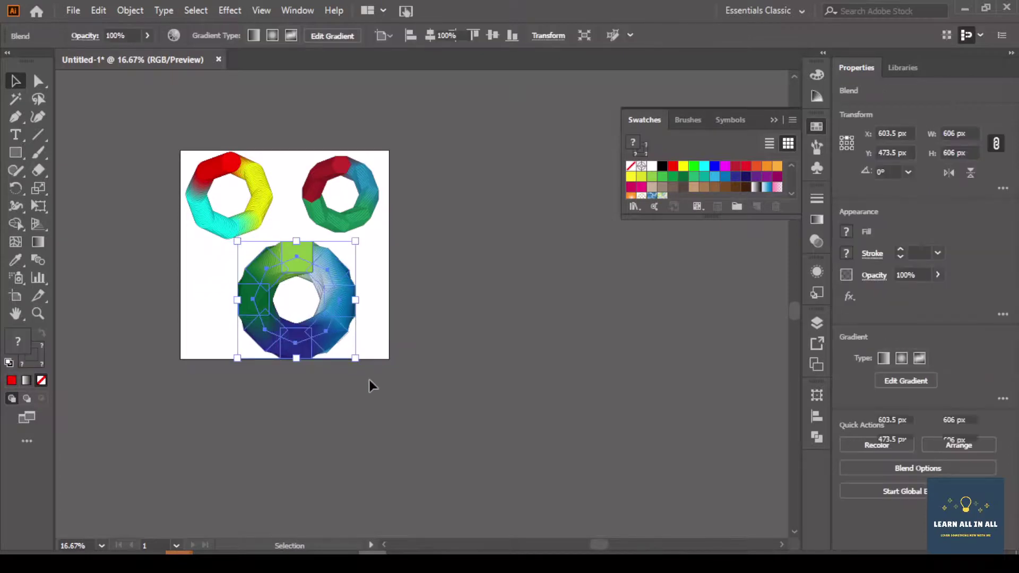
left_click(371, 386)
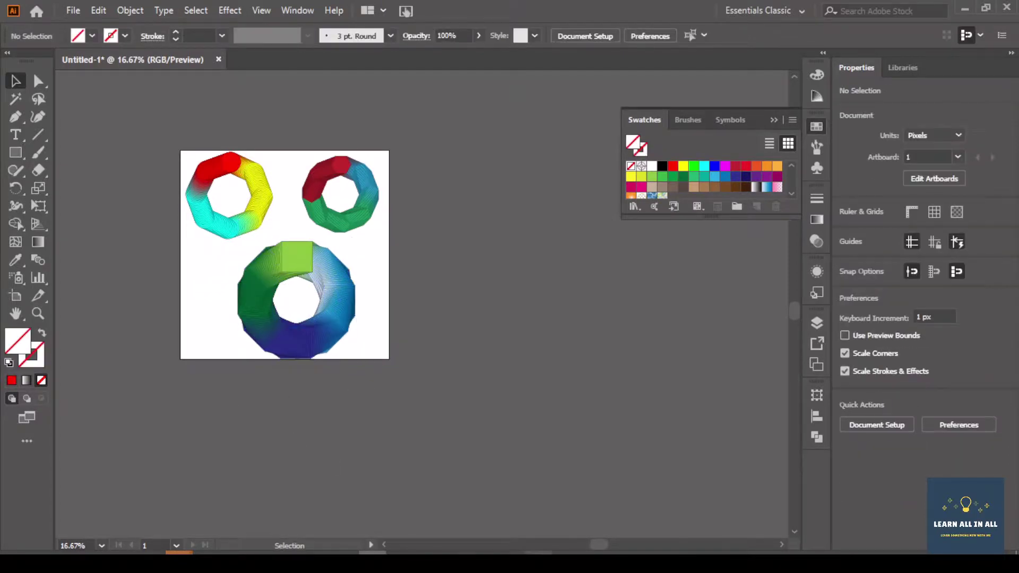
Step: Select all three rings together, move them off the artboard to its left to clear the artboard, and deselect them
left_click_drag(602, 548, 584, 545)
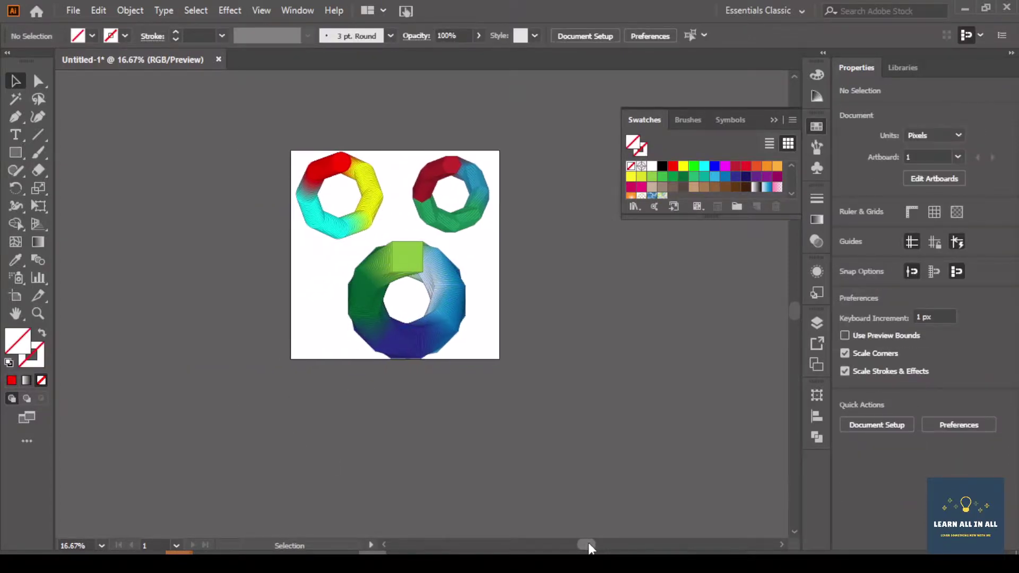
scroll(314, 355, "up", 1)
scroll(374, 323, "up", 3)
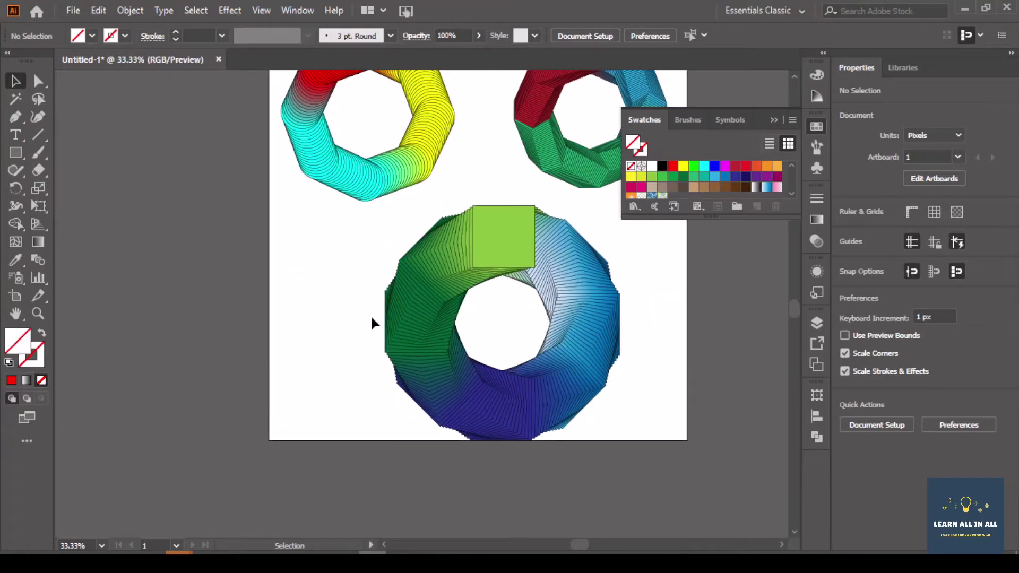
left_click_drag(419, 383, 584, 468)
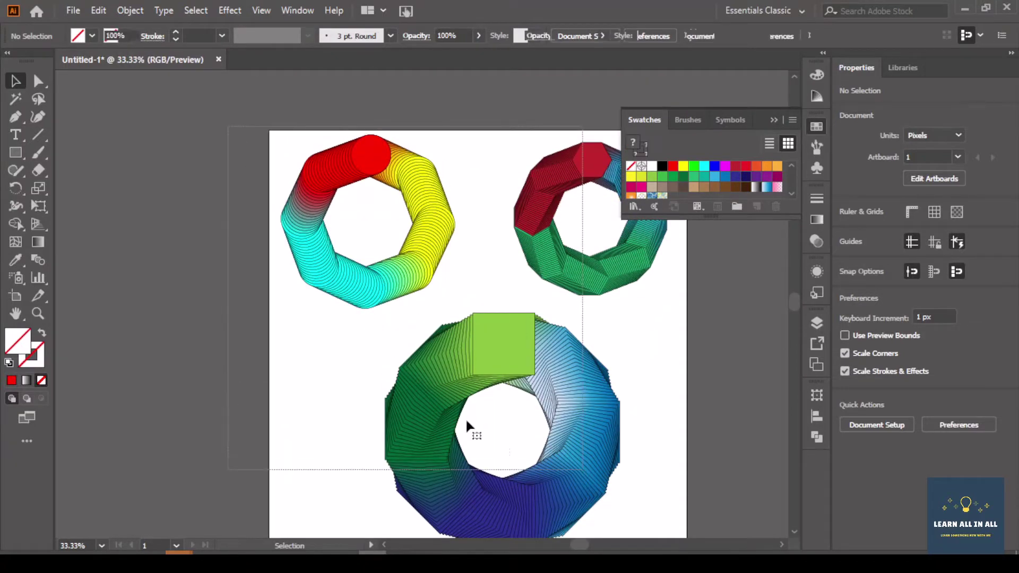
left_click_drag(481, 374, 72, 366)
left_click(453, 354)
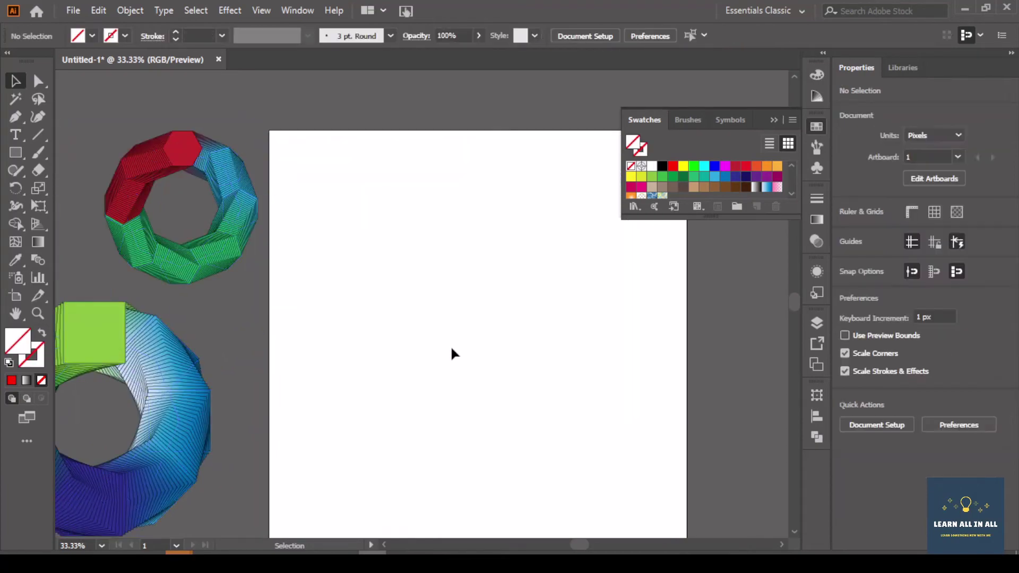